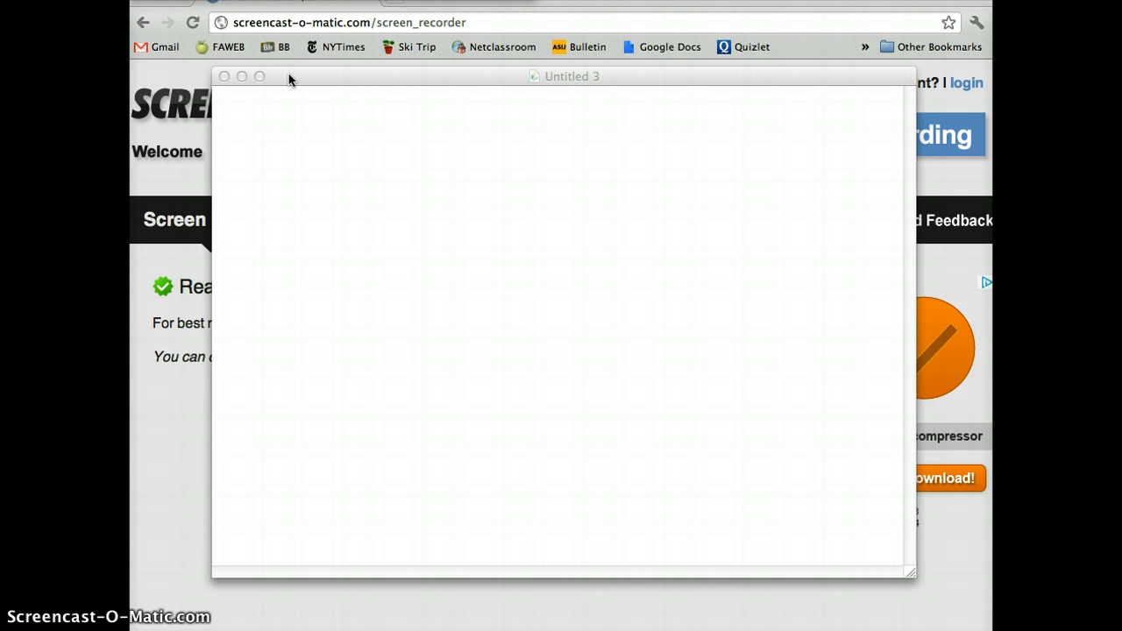
# Step: Draw two connected segments in the blank sketch: one nearly horizontal and a shorter one rising steeply from its right end
pyautogui.click(288, 77)
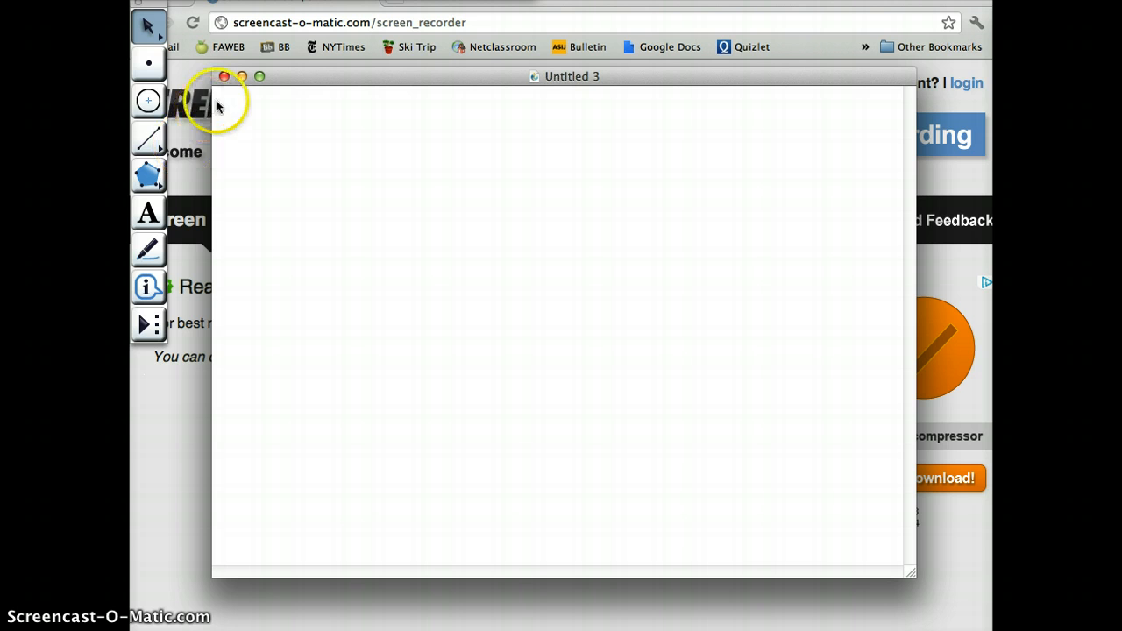
pyautogui.click(151, 143)
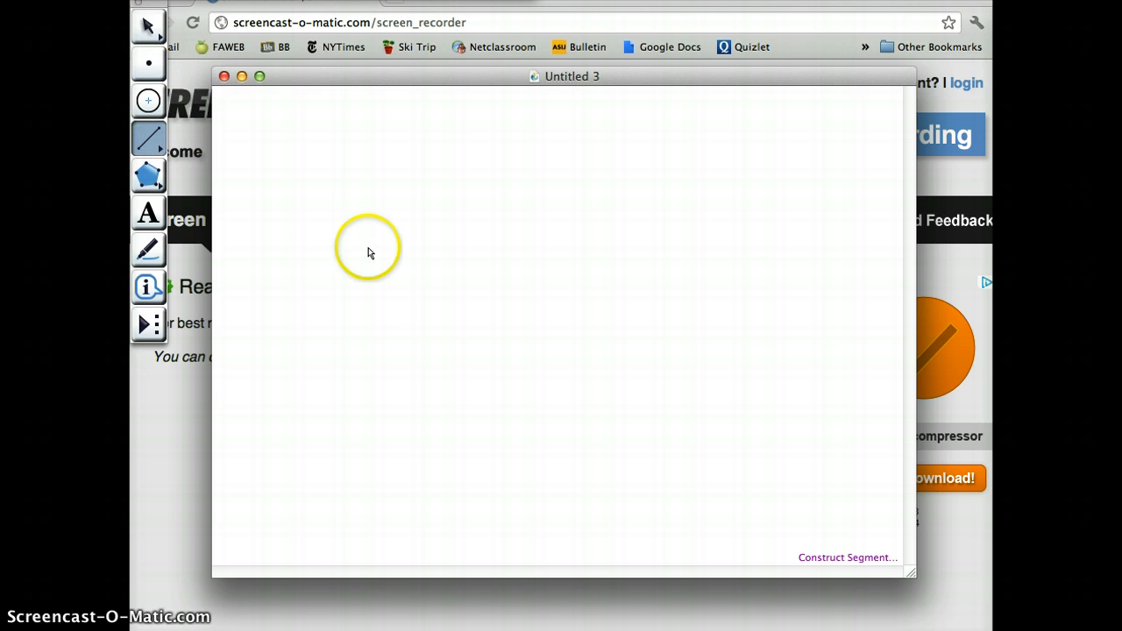
pyautogui.moveTo(446, 300); pyautogui.dragTo(468, 300)
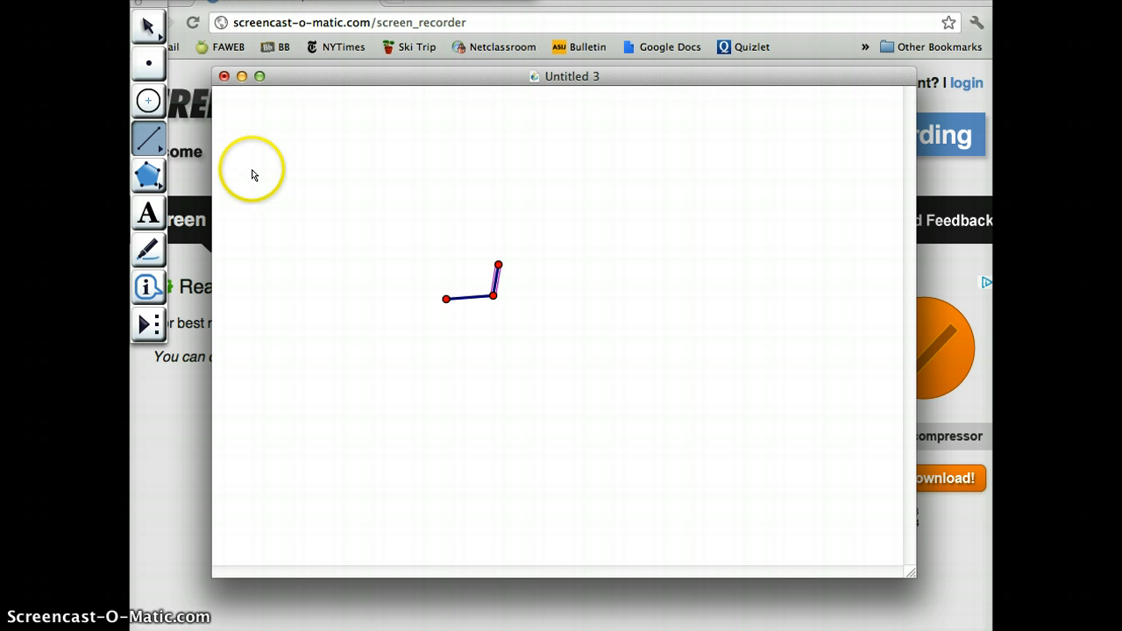
# Step: Construct a small circle centred up and to the right of the short segment, passing through that segment's upper endpoint
pyautogui.click(148, 100)
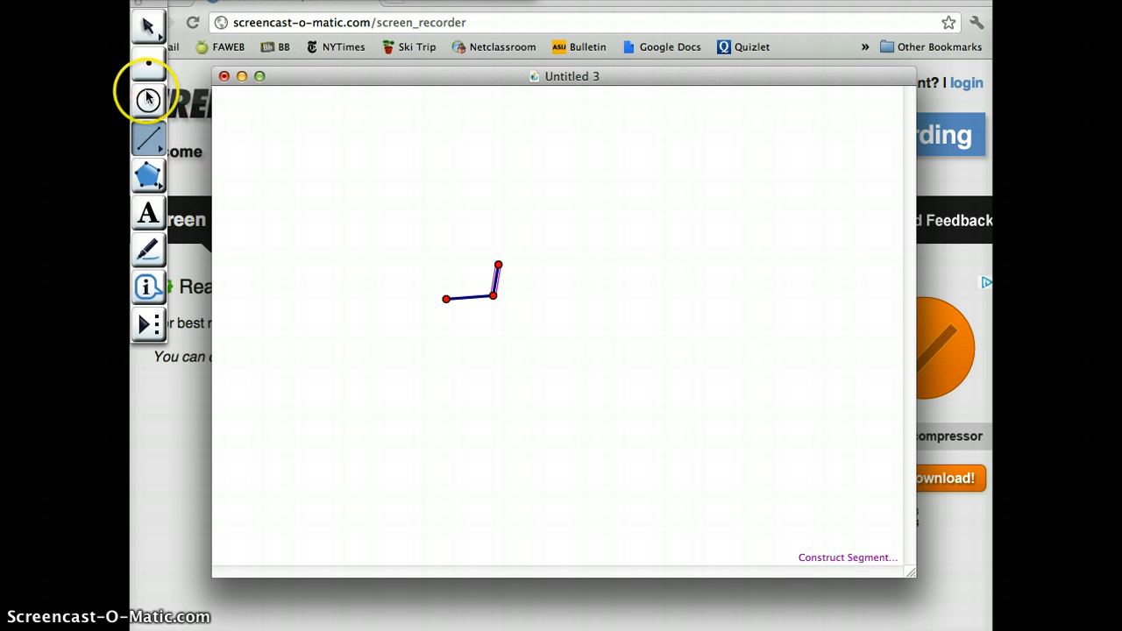
pyautogui.click(519, 250)
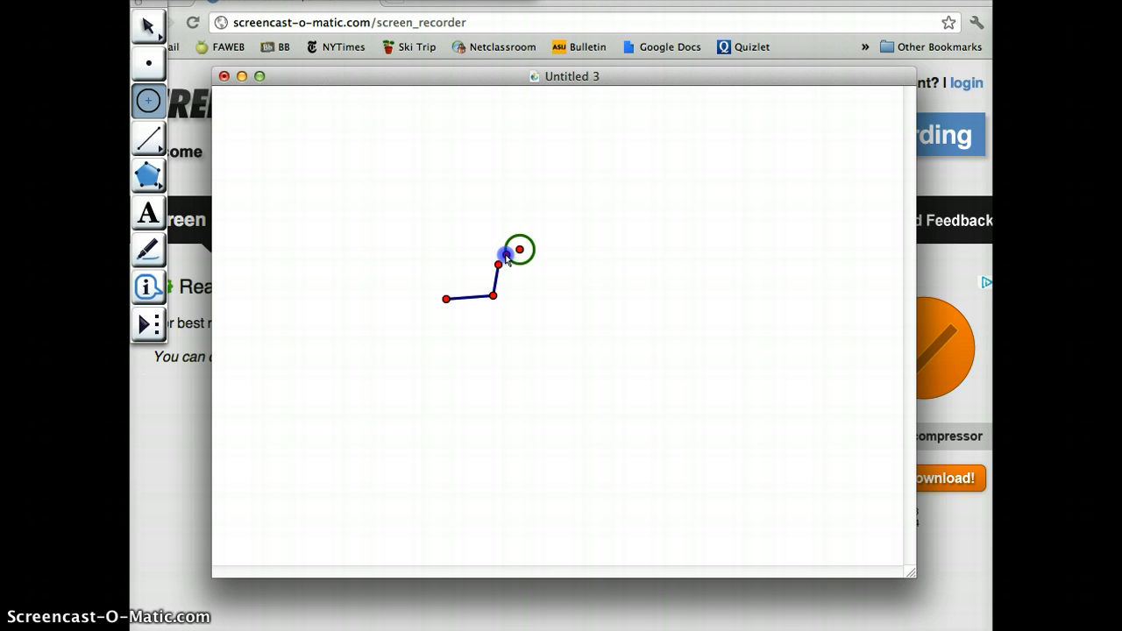
pyautogui.click(499, 264)
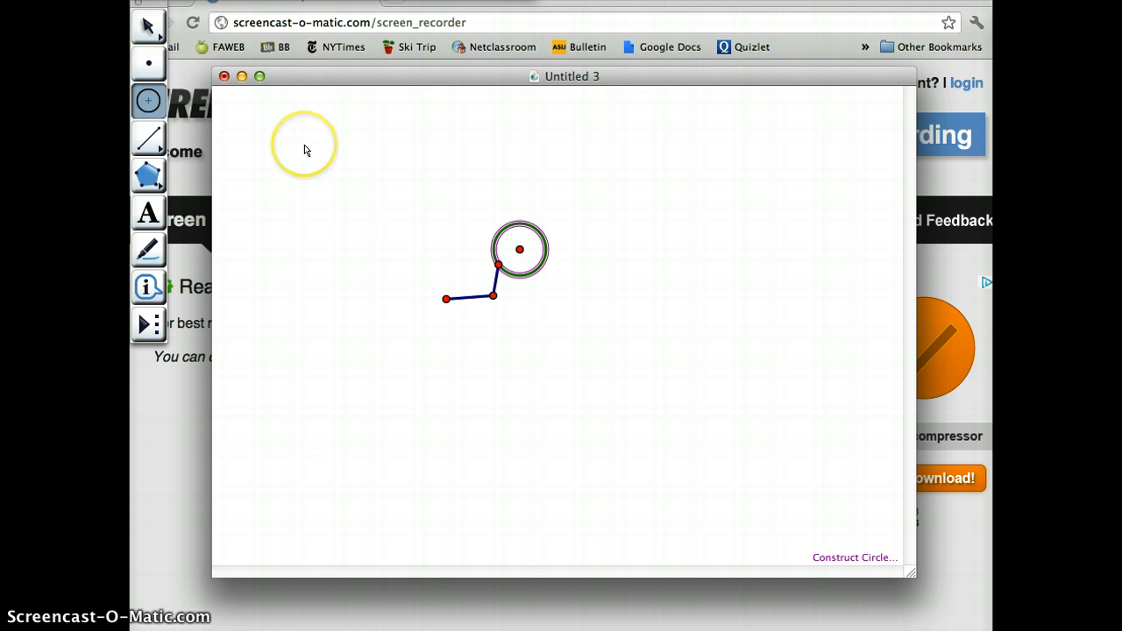
# Step: Construct an independent point just outside the circle, on its upper right side
pyautogui.click(150, 74)
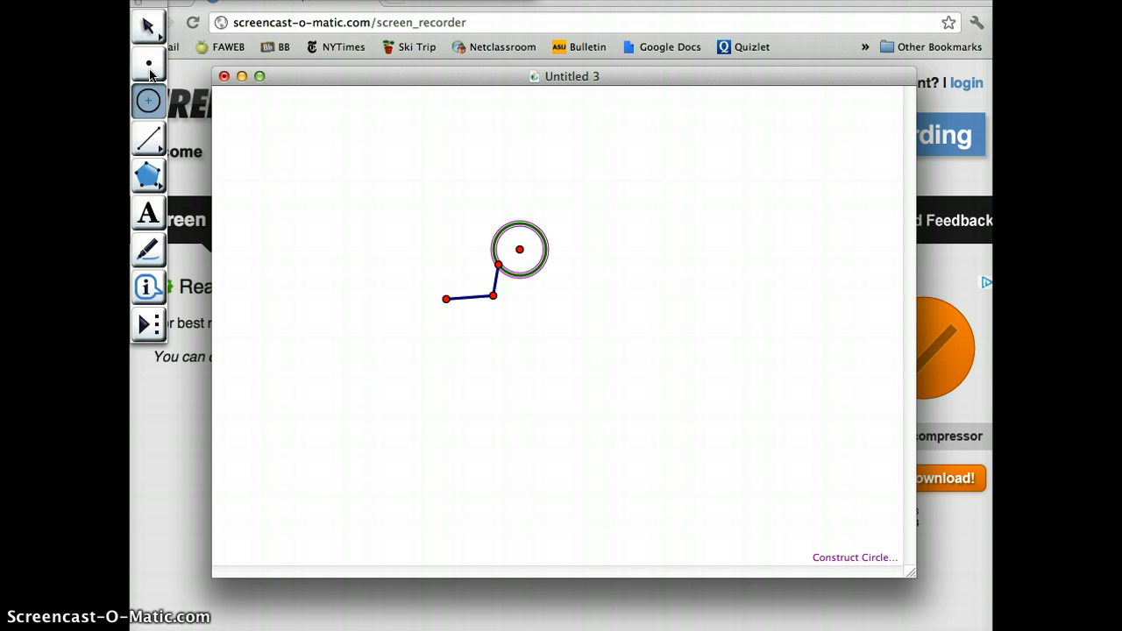
pyautogui.click(526, 217)
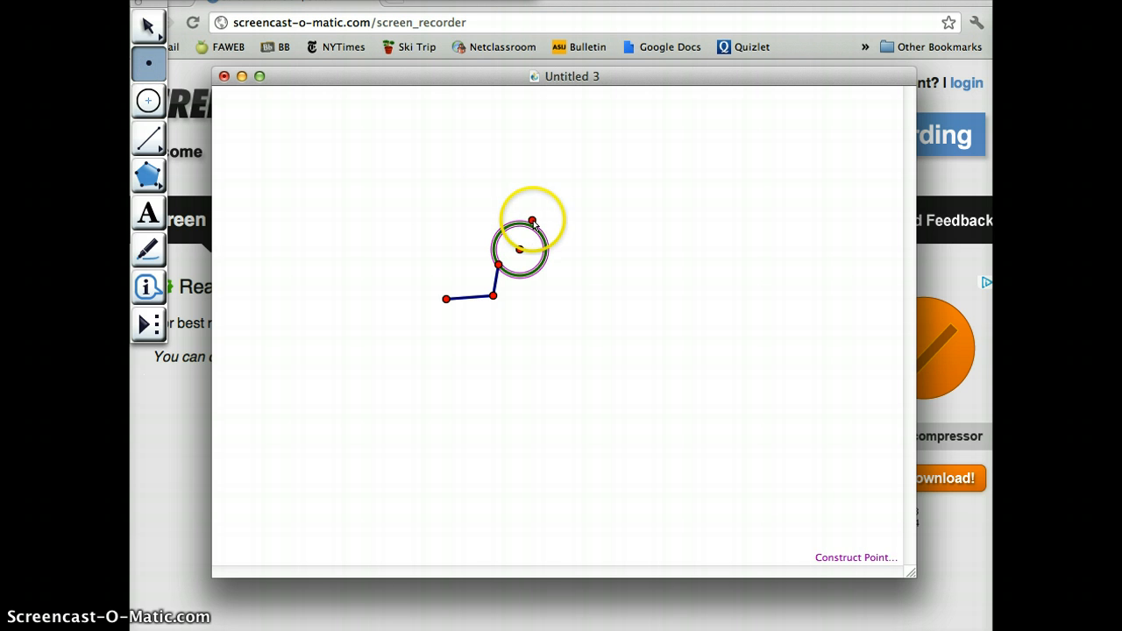
pyautogui.moveTo(533, 222); pyautogui.dragTo(544, 223)
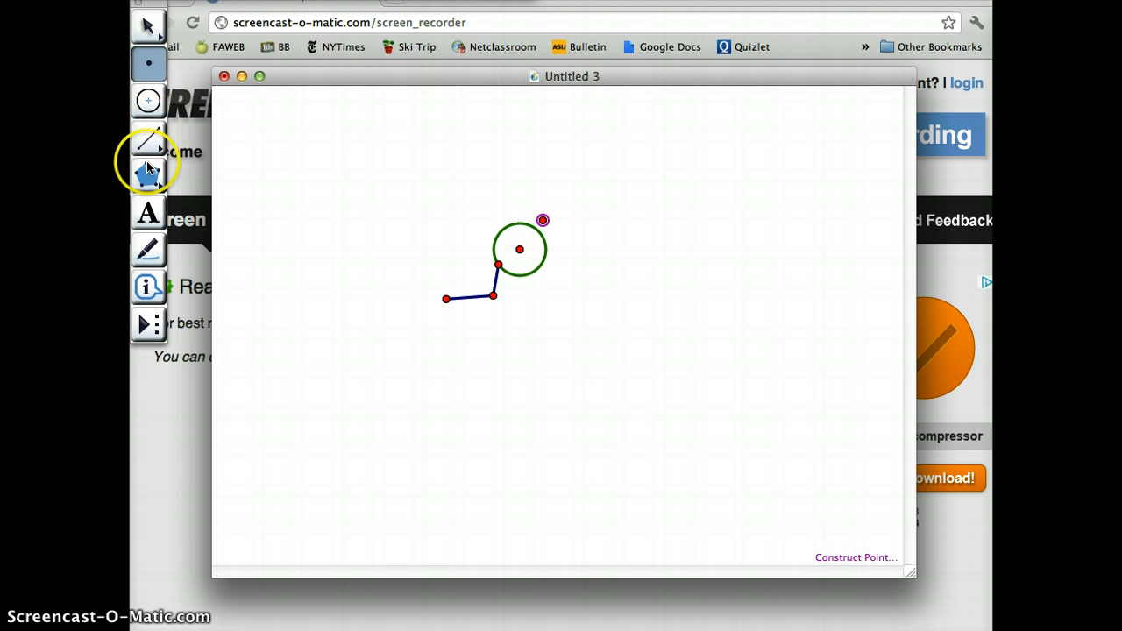
# Step: Add the caption "Hello" beside the independent point
pyautogui.click(148, 213)
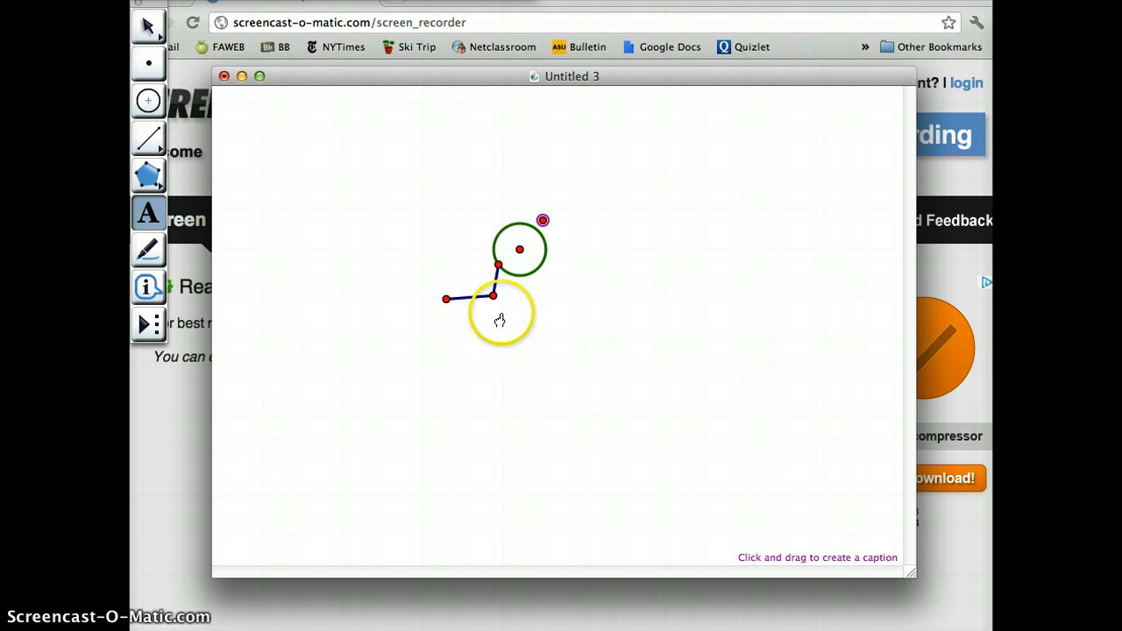
pyautogui.click(549, 221)
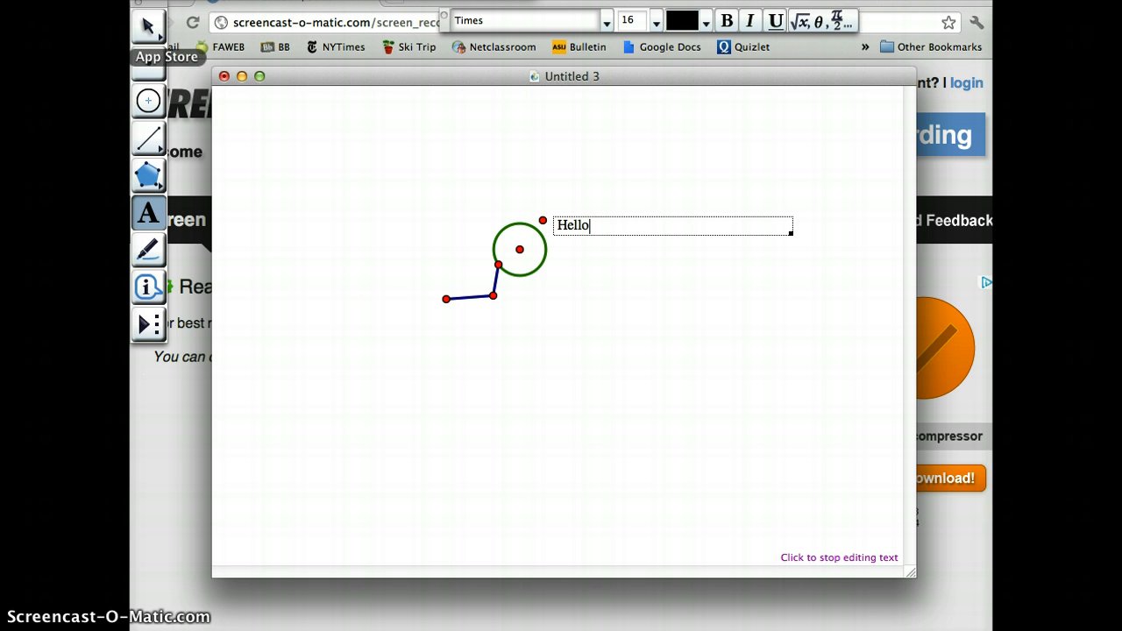
pyautogui.click(149, 26)
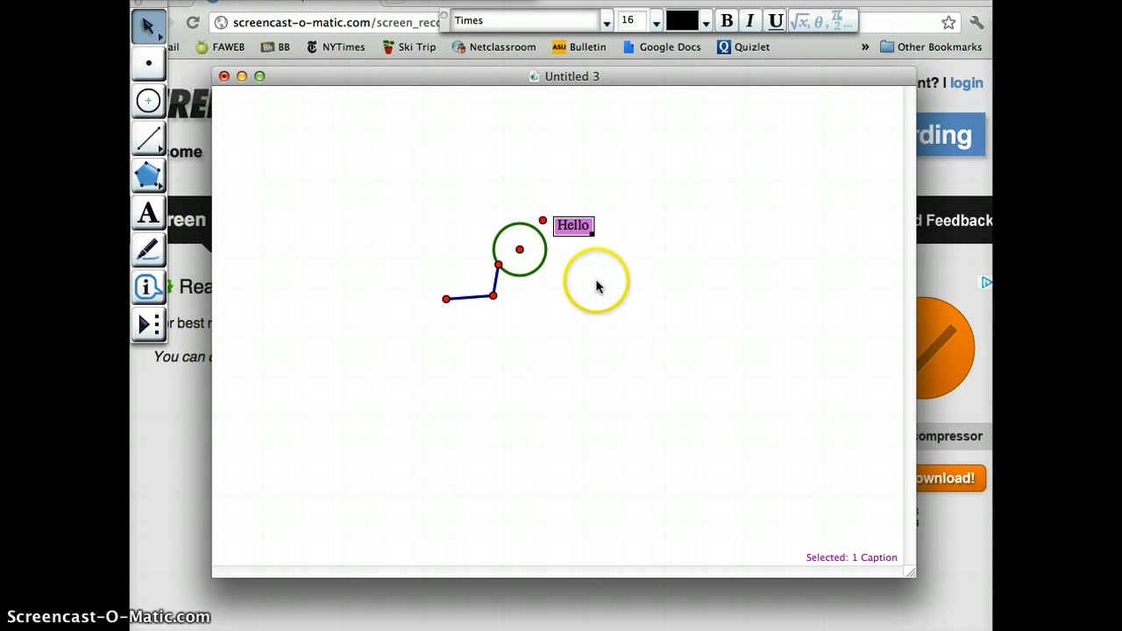
pyautogui.click(520, 249)
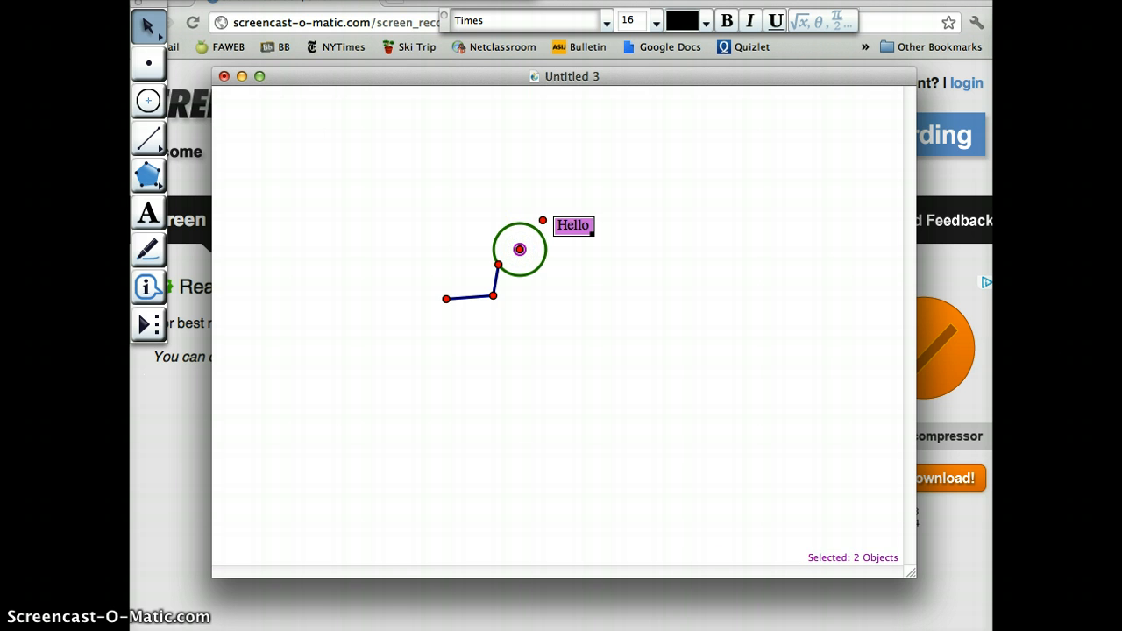
pyautogui.click(307, 0)
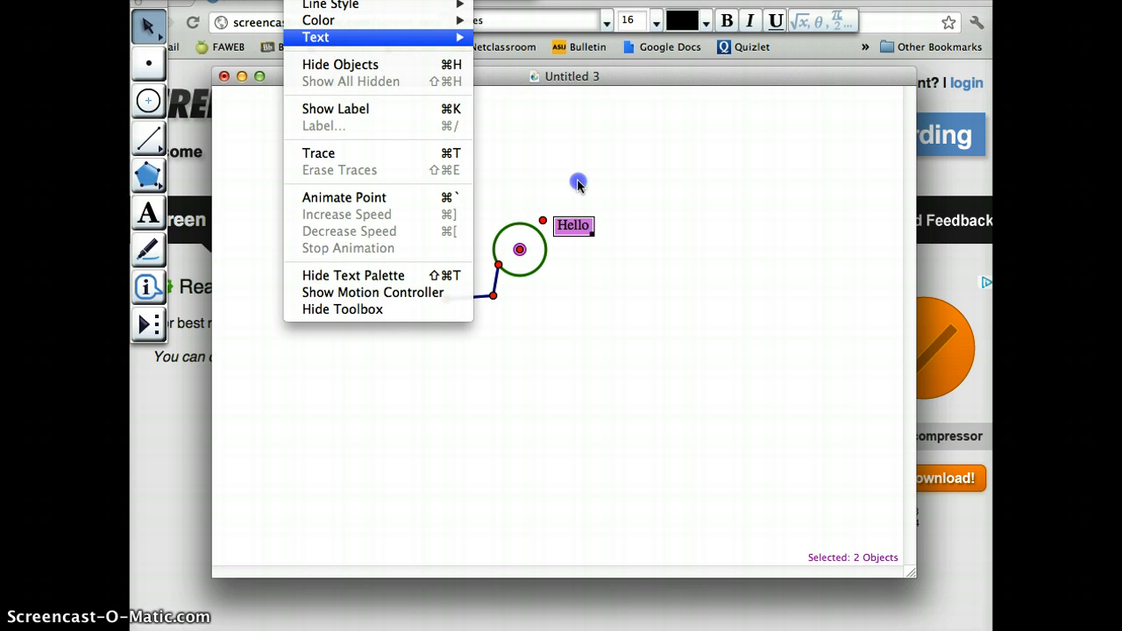
pyautogui.click(577, 221)
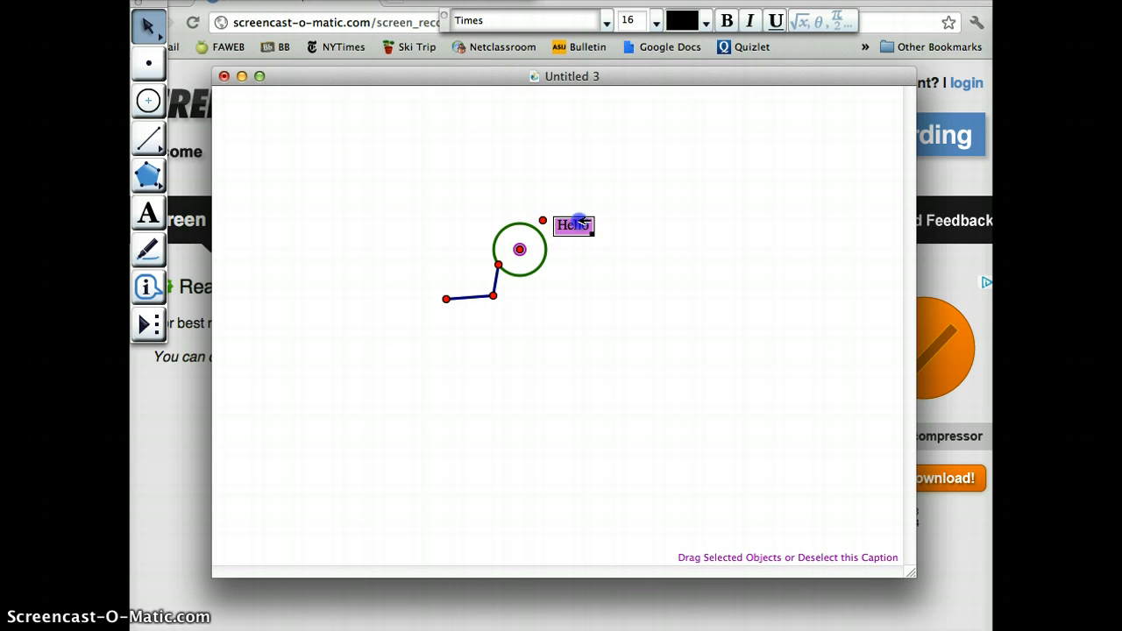
pyautogui.click(579, 221)
pyautogui.click(536, 248)
# Step: Hide the circle's centre point and the three endpoints of the two segments
pyautogui.click(519, 250)
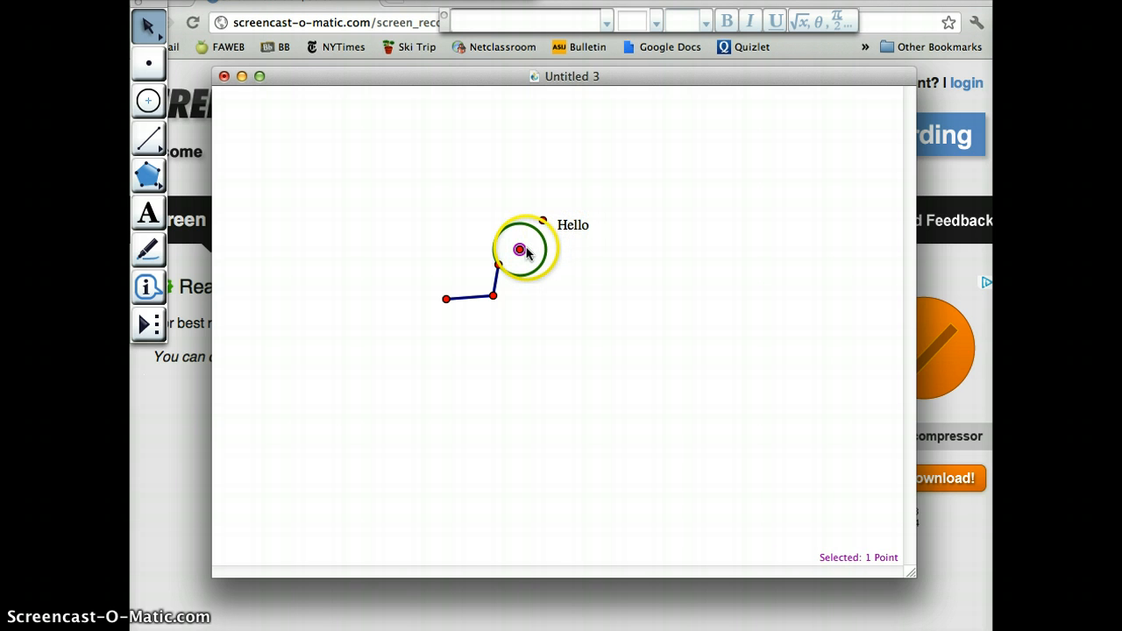
pyautogui.click(498, 263)
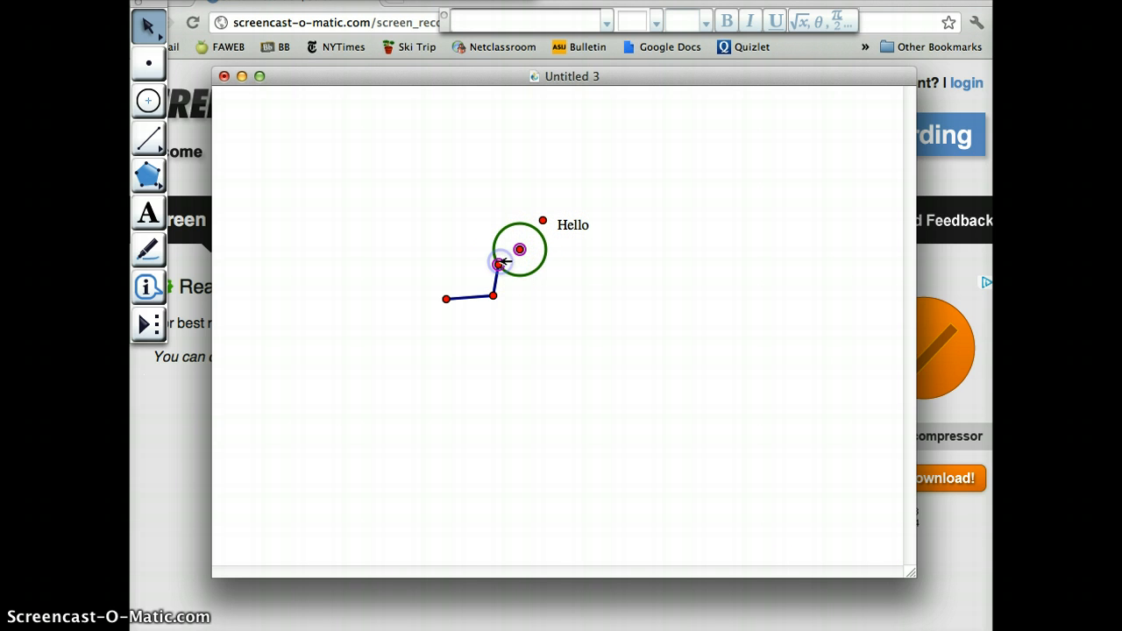
pyautogui.click(494, 295)
pyautogui.click(446, 299)
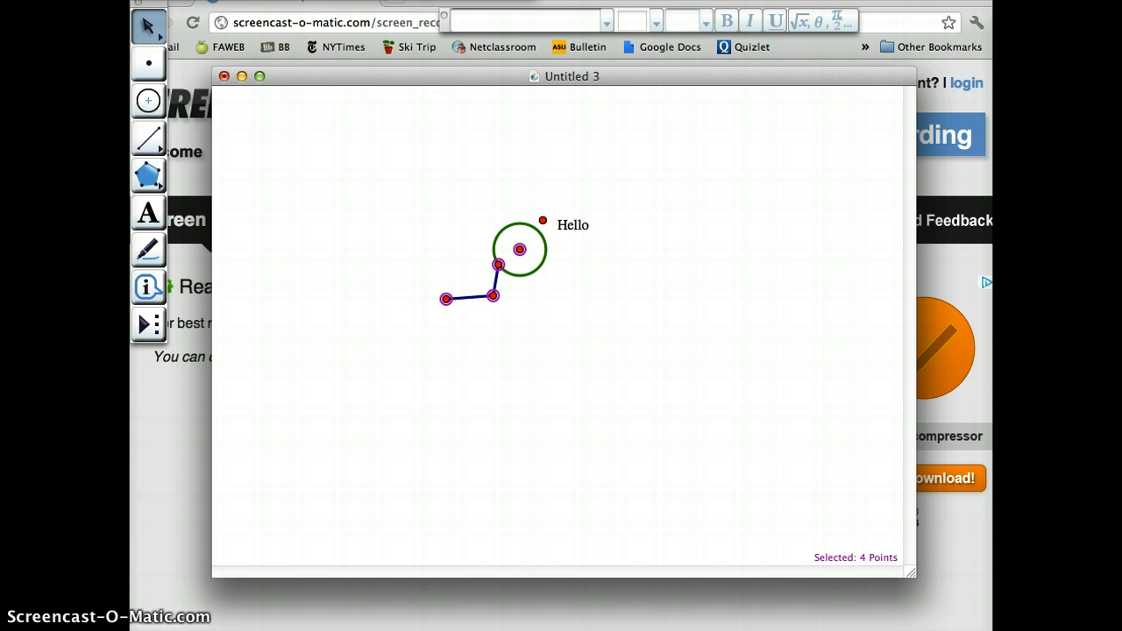
pyautogui.click(306, 0)
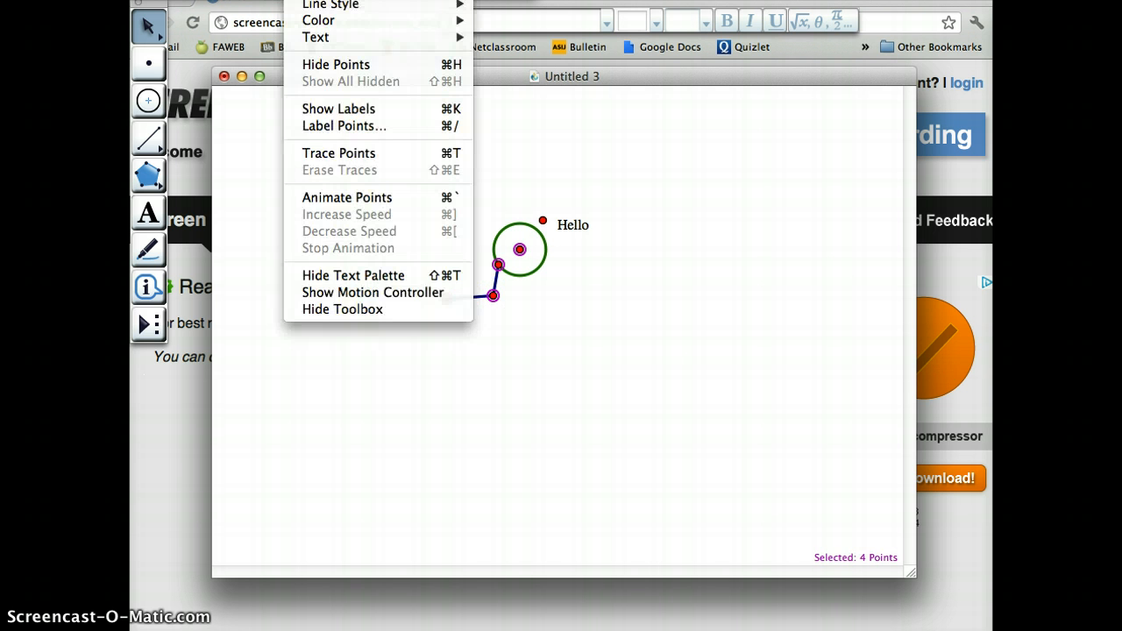
pyautogui.click(348, 65)
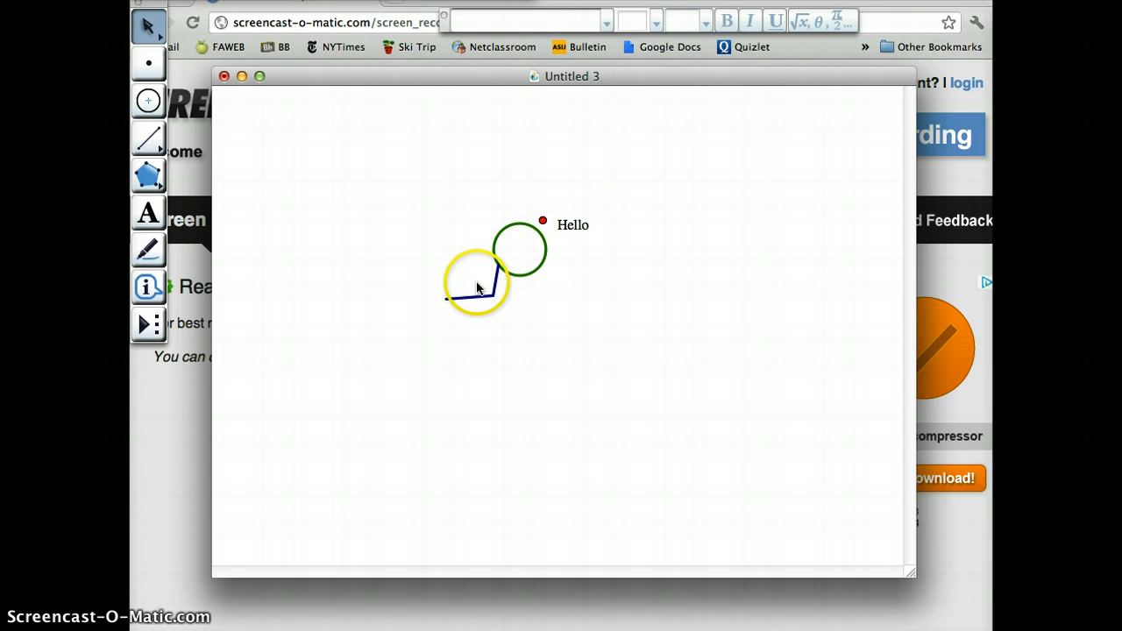
# Step: Construct a new point at the free left end of the nearly horizontal segment
pyautogui.click(445, 298)
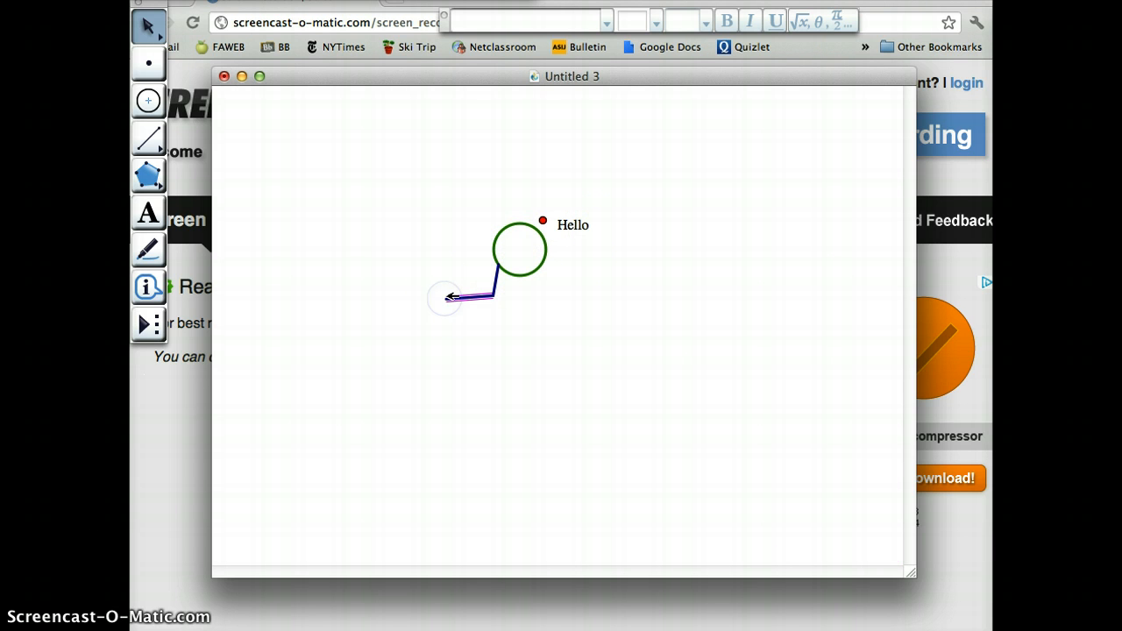
pyautogui.click(447, 297)
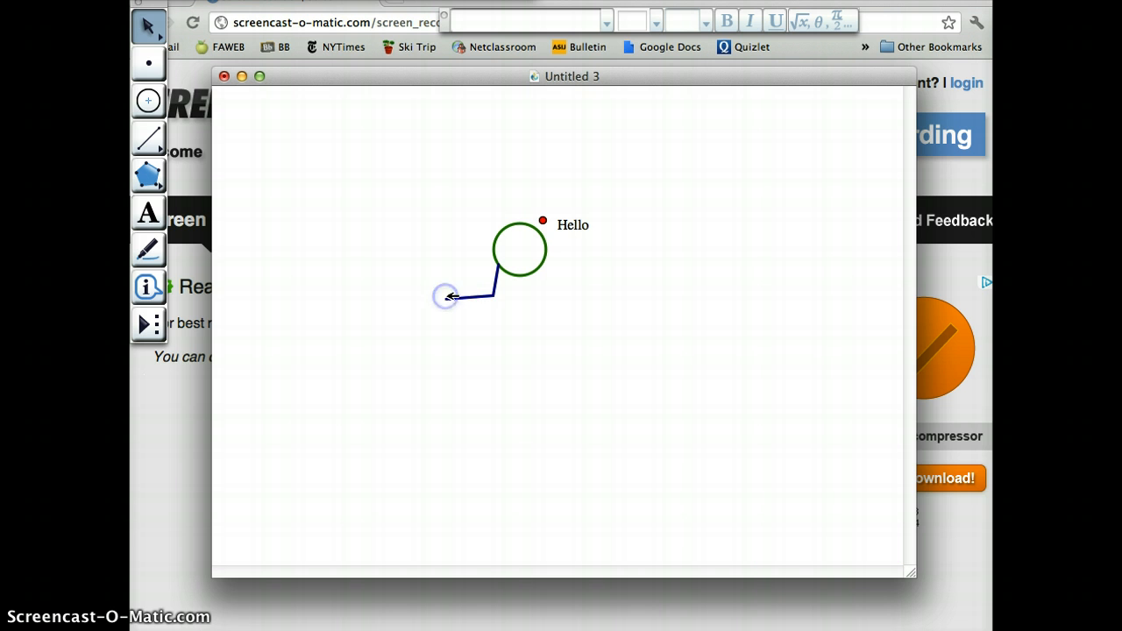
pyautogui.click(151, 70)
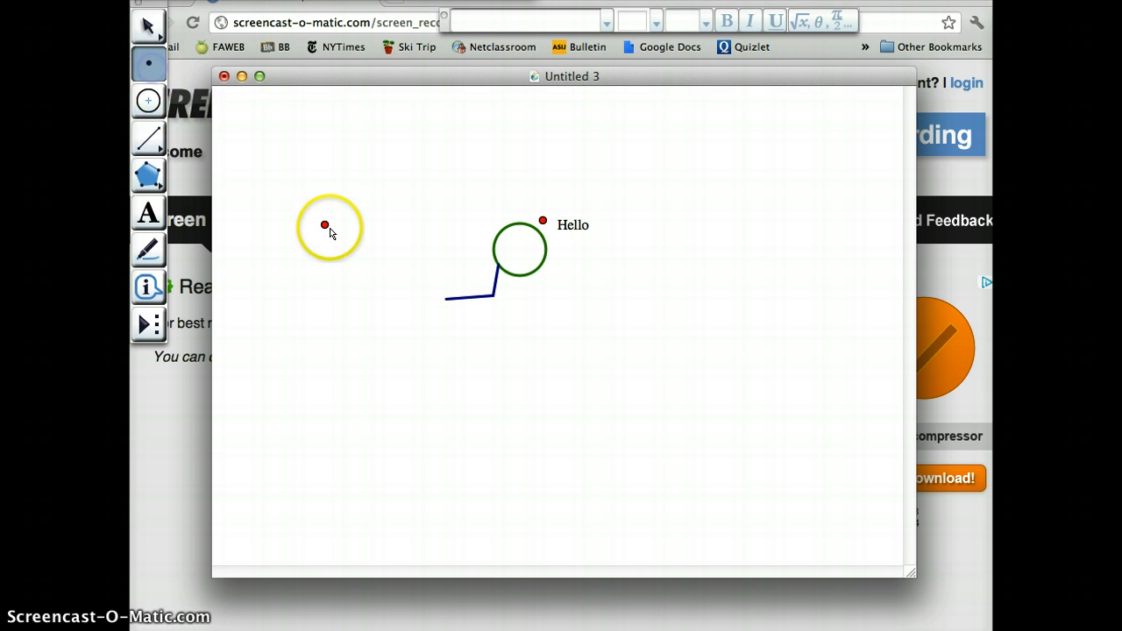
pyautogui.click(446, 300)
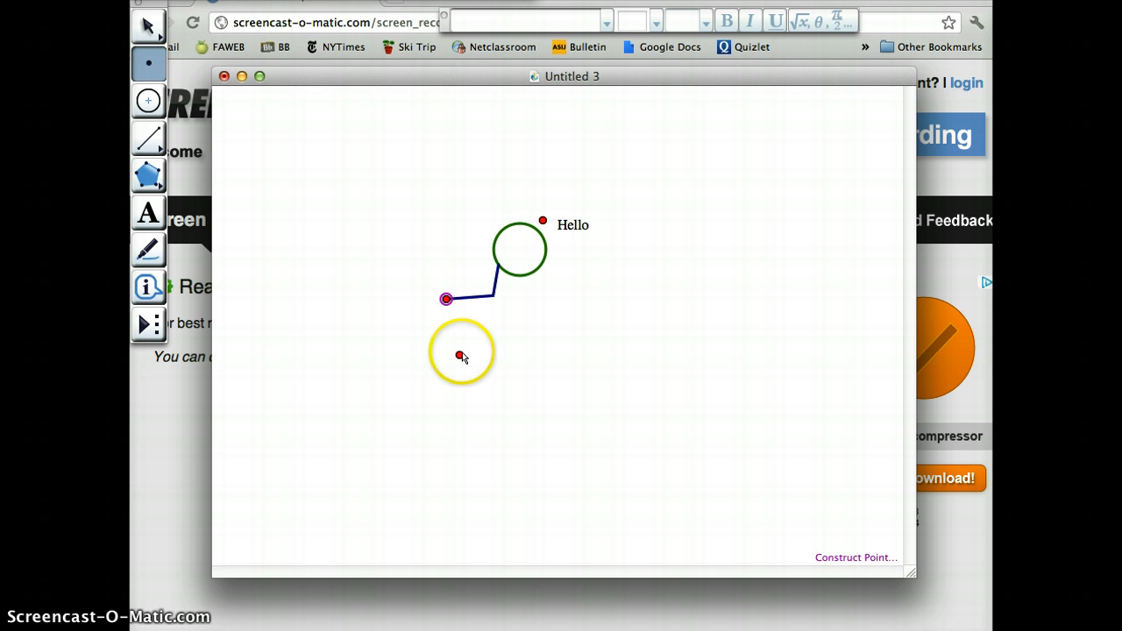
# Step: Select the whole figure: both segments, the circle, the two visible points and the caption
pyautogui.click(146, 30)
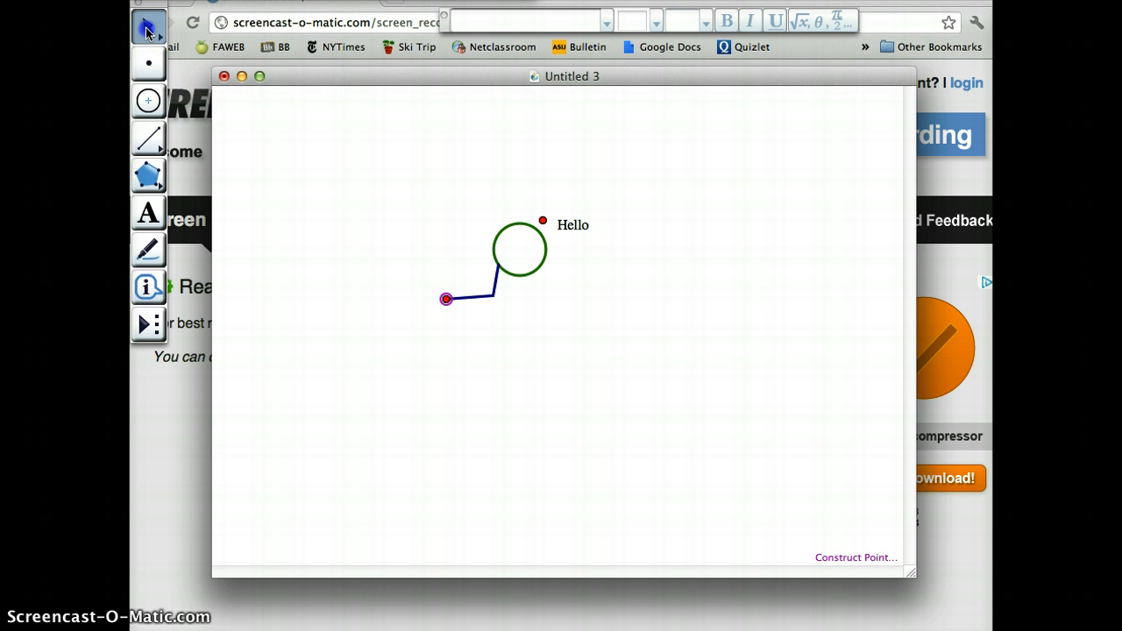
pyautogui.moveTo(277, 128); pyautogui.dragTo(637, 331)
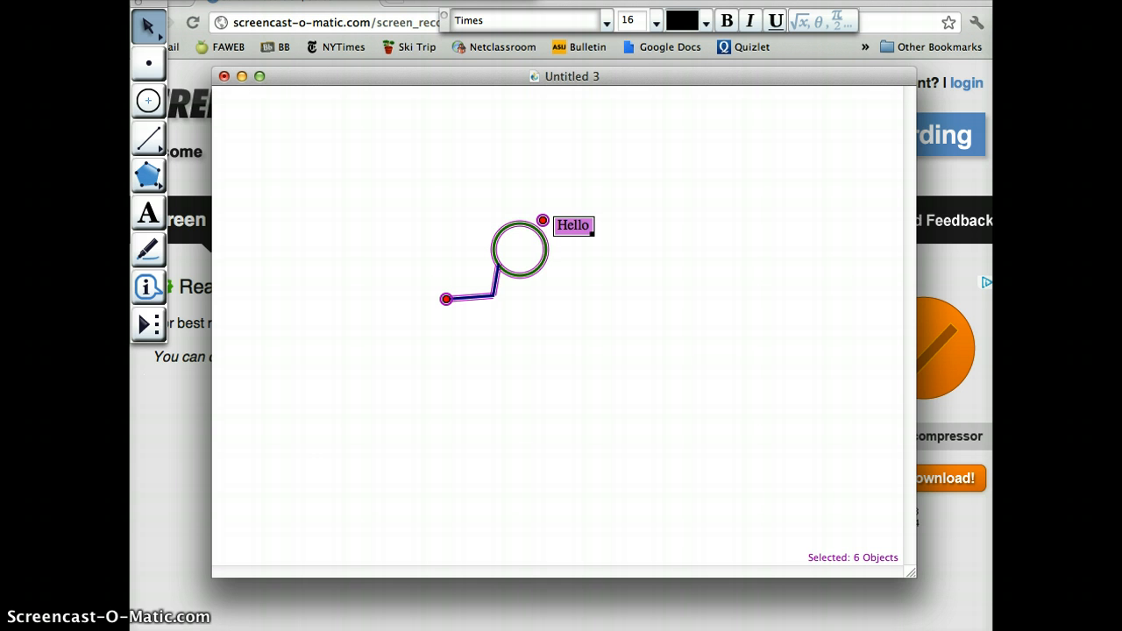
pyautogui.click(451, 0)
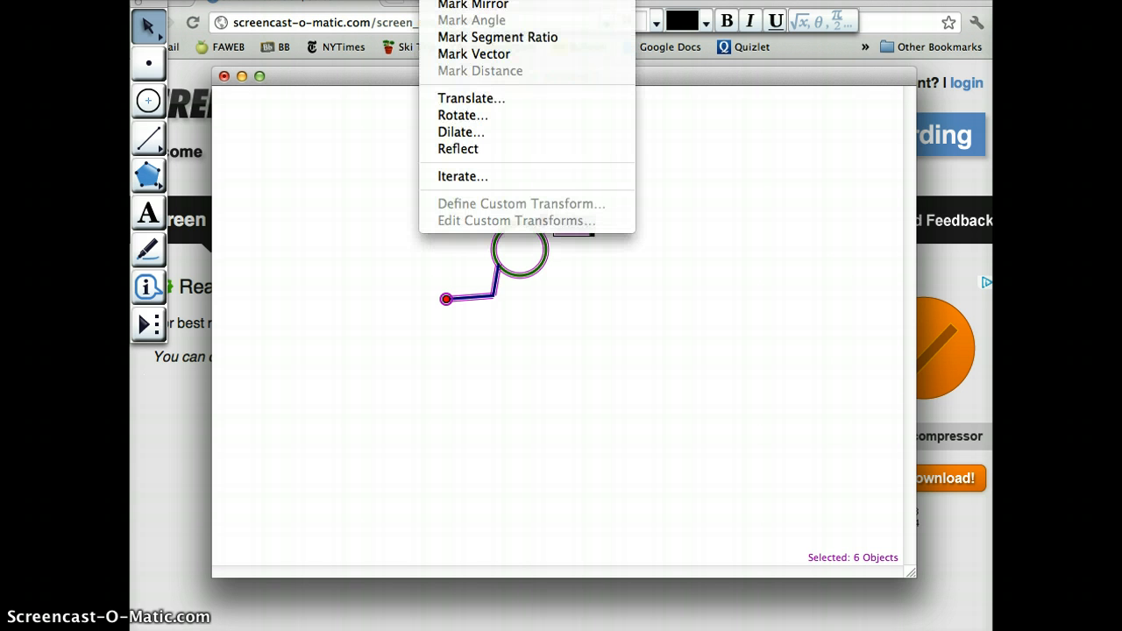
pyautogui.click(463, 115)
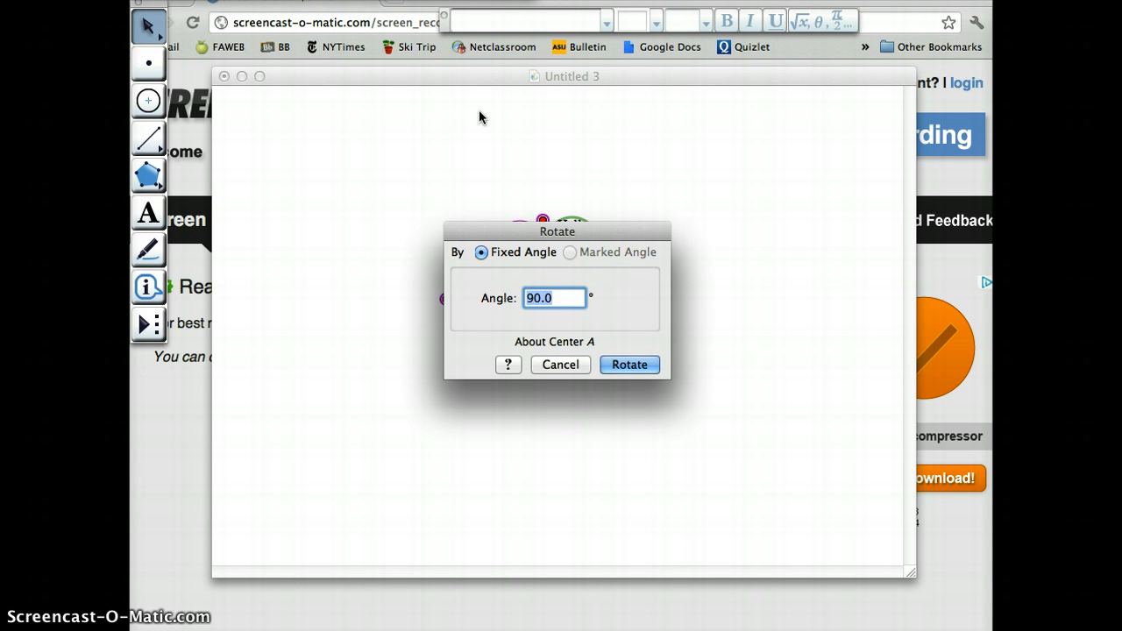
pyautogui.click(561, 364)
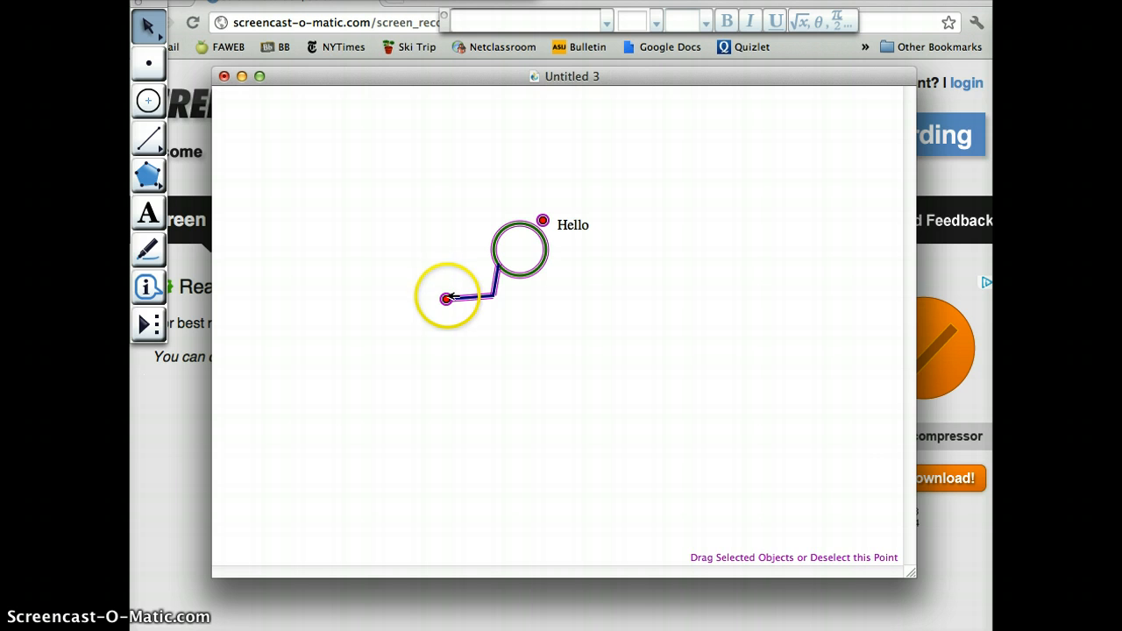
# Step: Mark the point at the horizontal segment's free end as centre and rotate the figure, without the caption, by a fixed angle of 60°
pyautogui.click(447, 298)
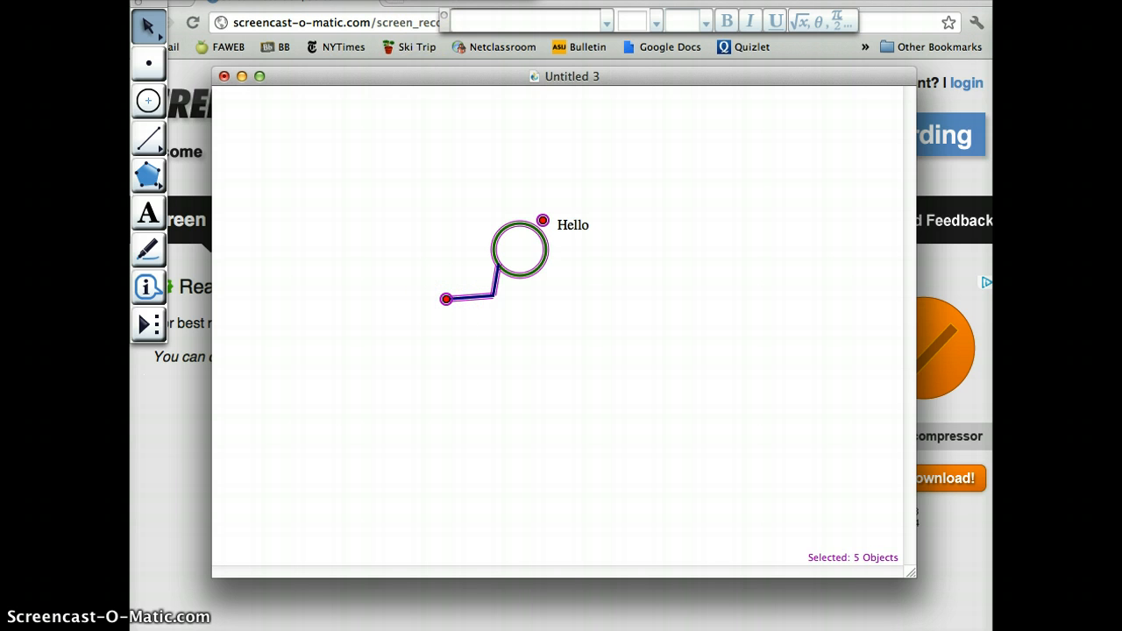
pyautogui.click(443, 0)
pyautogui.click(476, 115)
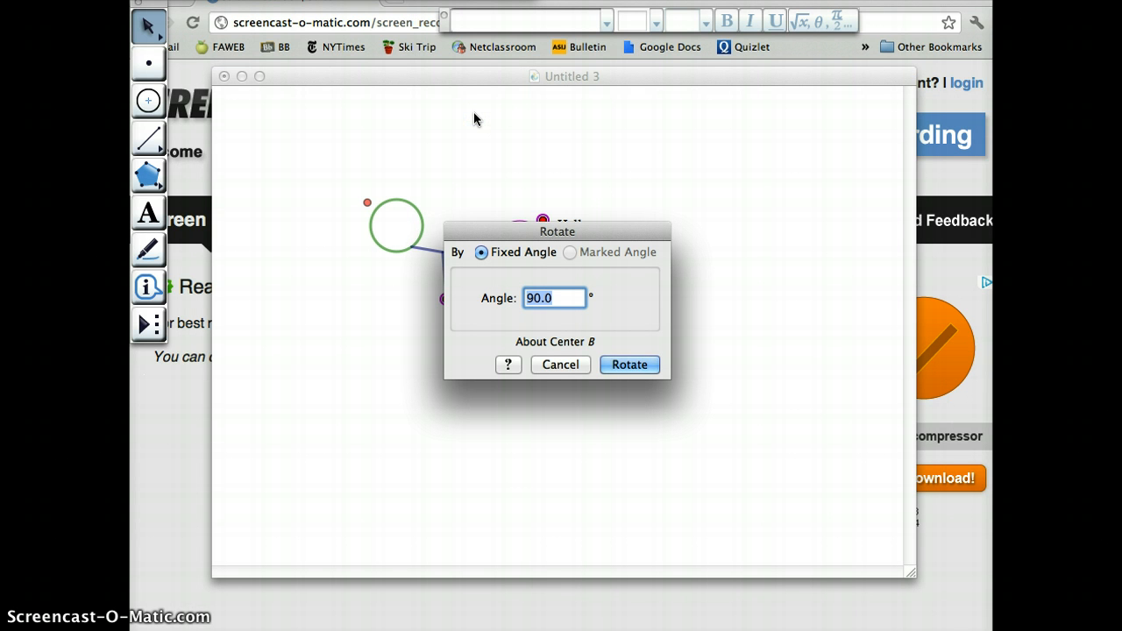
pyautogui.doubleClick(558, 300)
pyautogui.write('60')
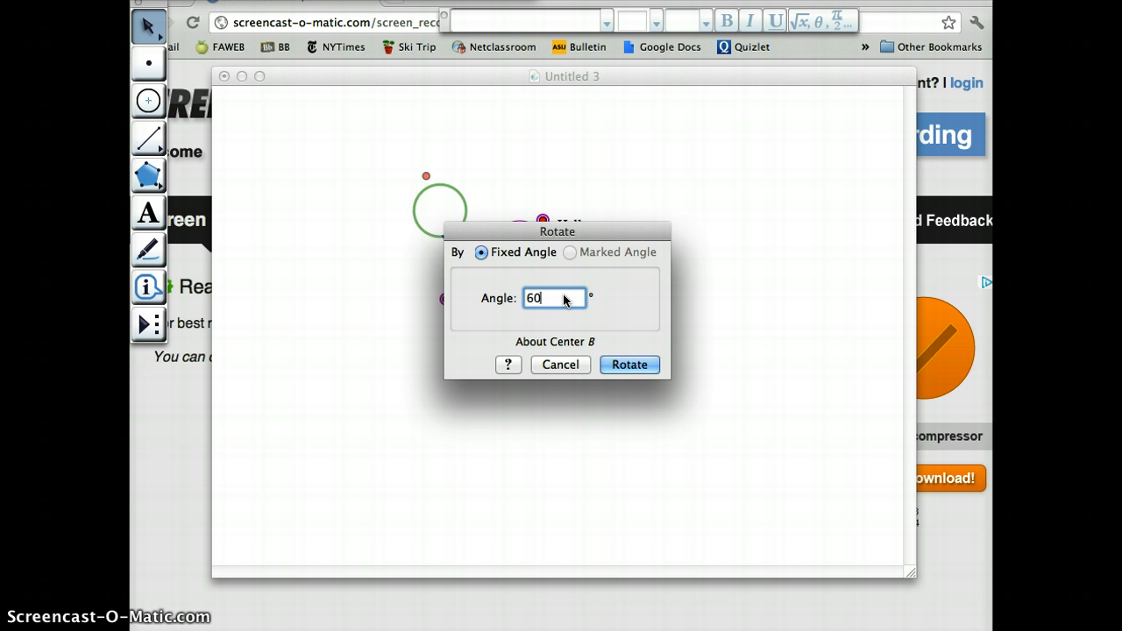
pyautogui.click(639, 362)
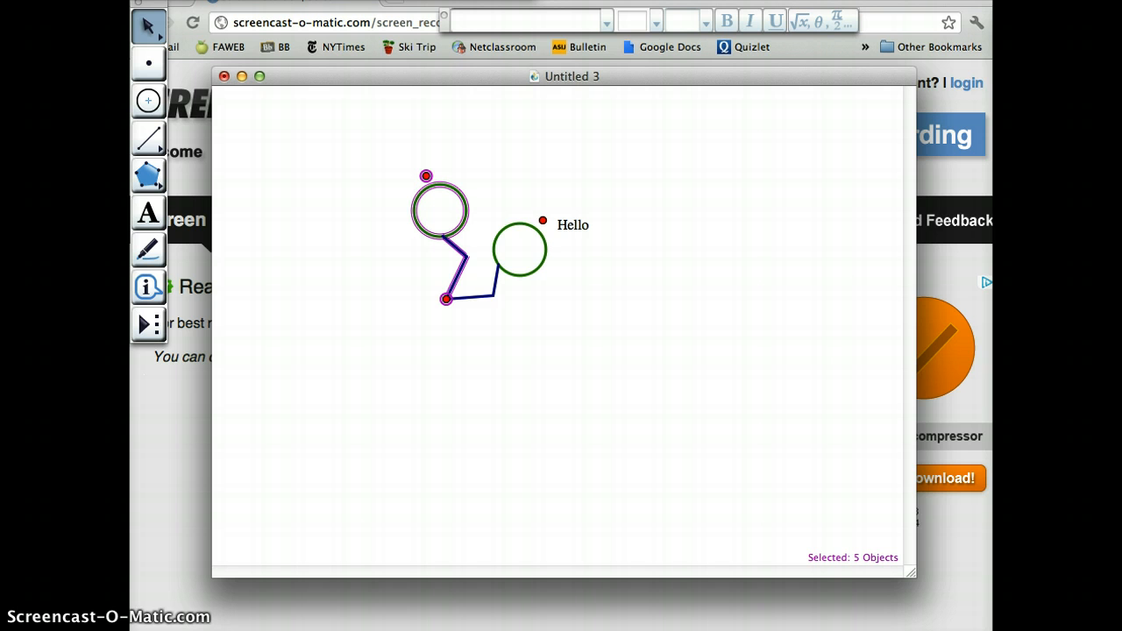
# Step: Rotate the newly made copy of the figure by another 60° about the same centre
pyautogui.click(439, 0)
pyautogui.click(465, 113)
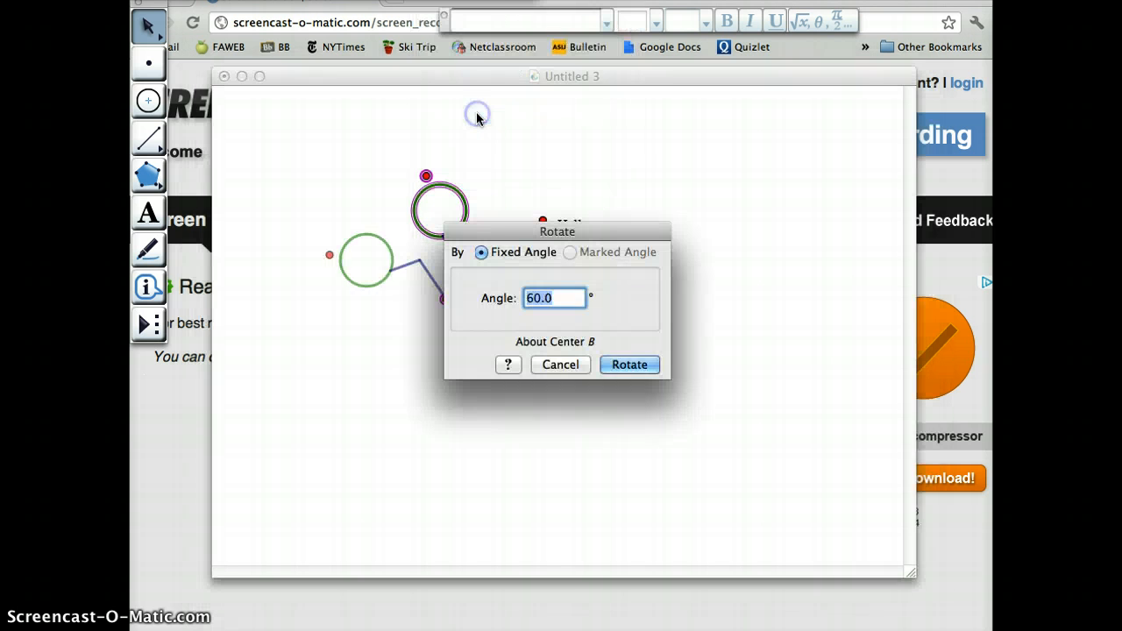
pyautogui.click(638, 364)
pyautogui.click(625, 365)
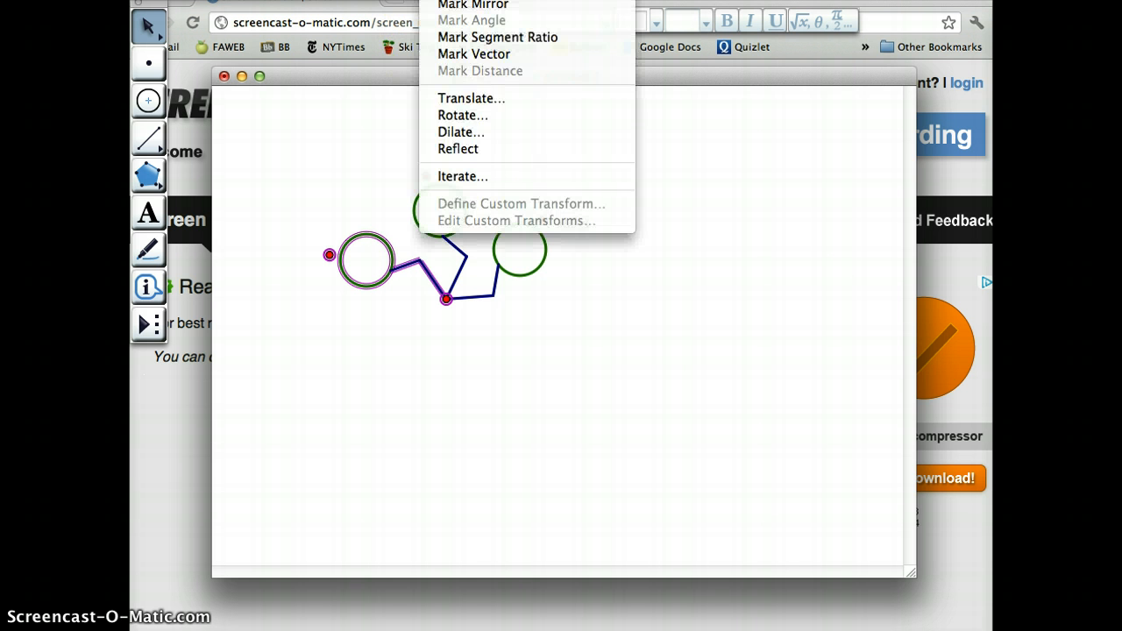
# Step: Rotate each newly made copy of the figure by a fixed angle of 60° about the same centre, three more times
pyautogui.click(463, 113)
pyautogui.click(574, 326)
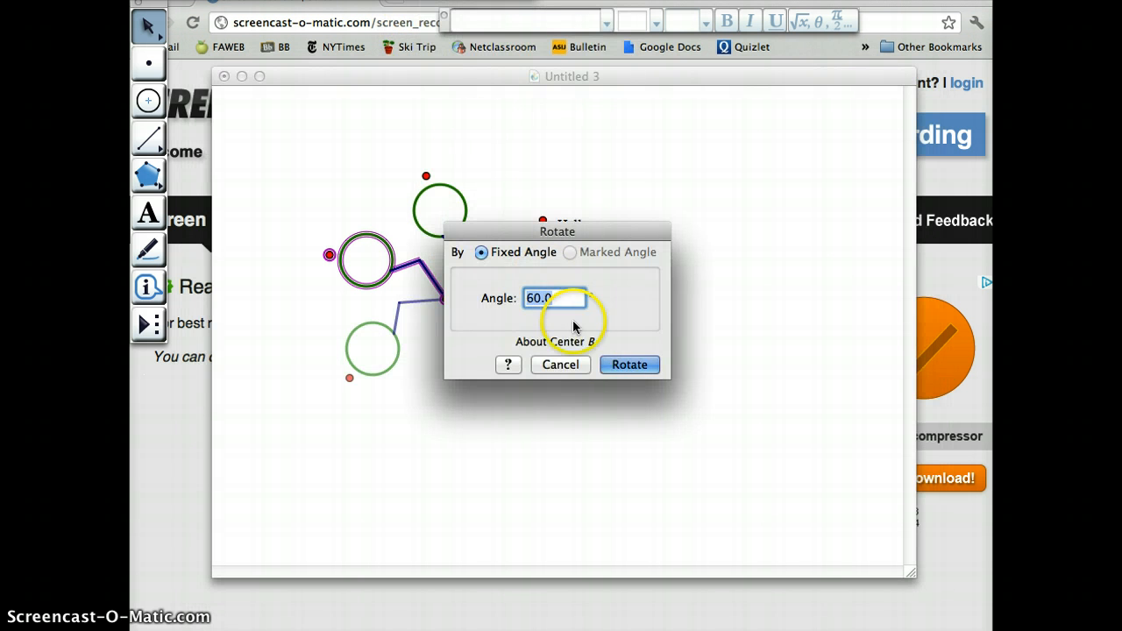
pyautogui.click(624, 365)
pyautogui.click(462, 9)
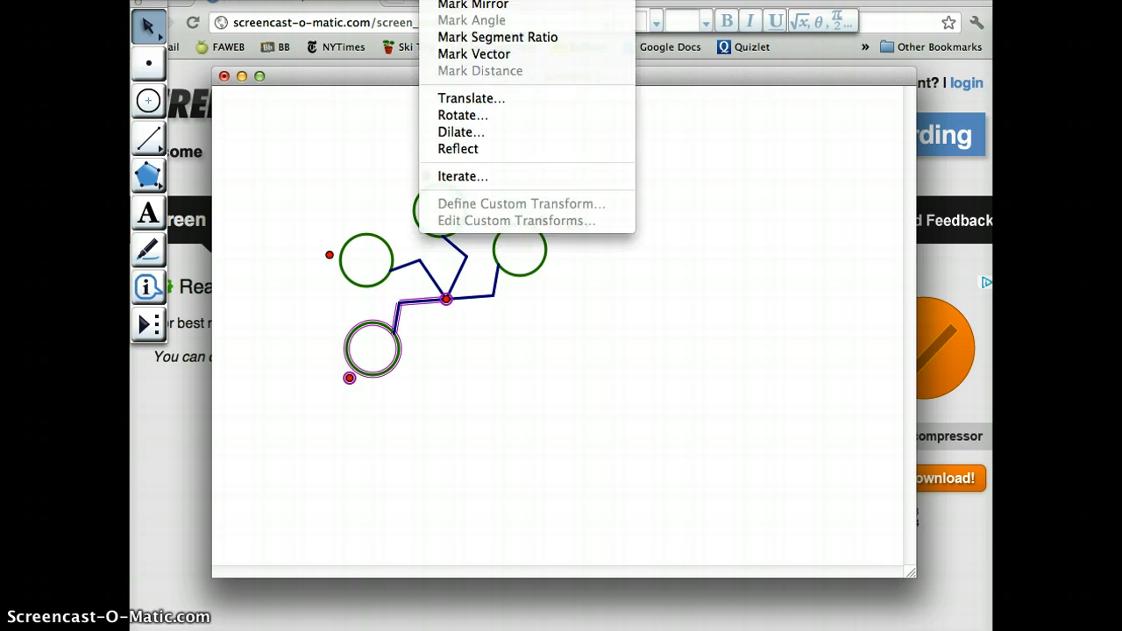
pyautogui.click(476, 114)
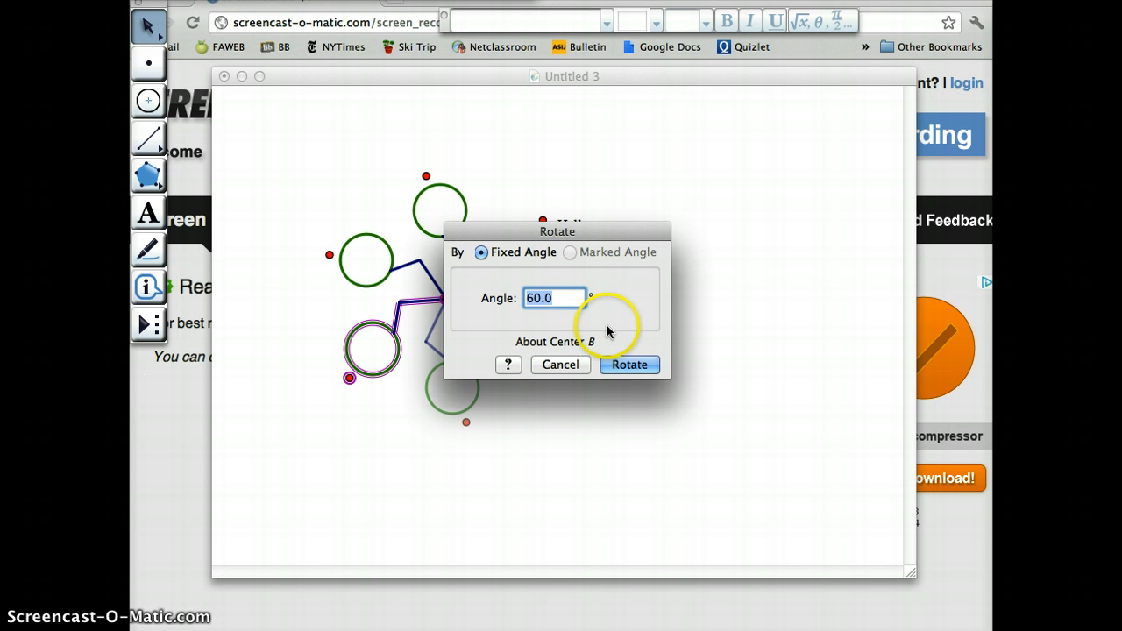
pyautogui.click(624, 365)
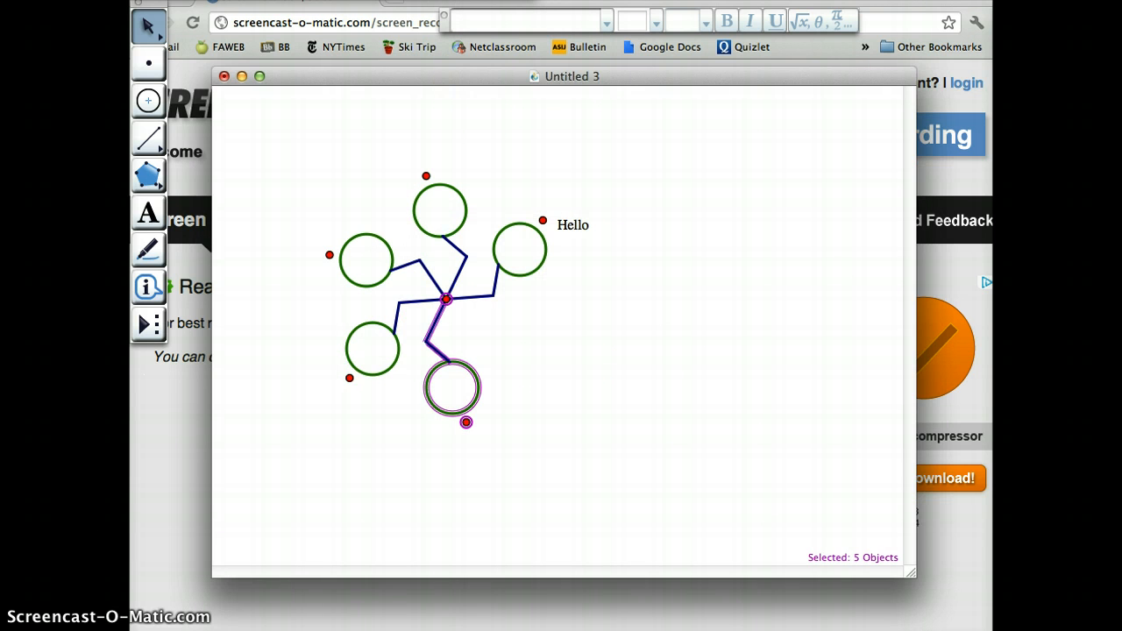
pyautogui.click(462, 7)
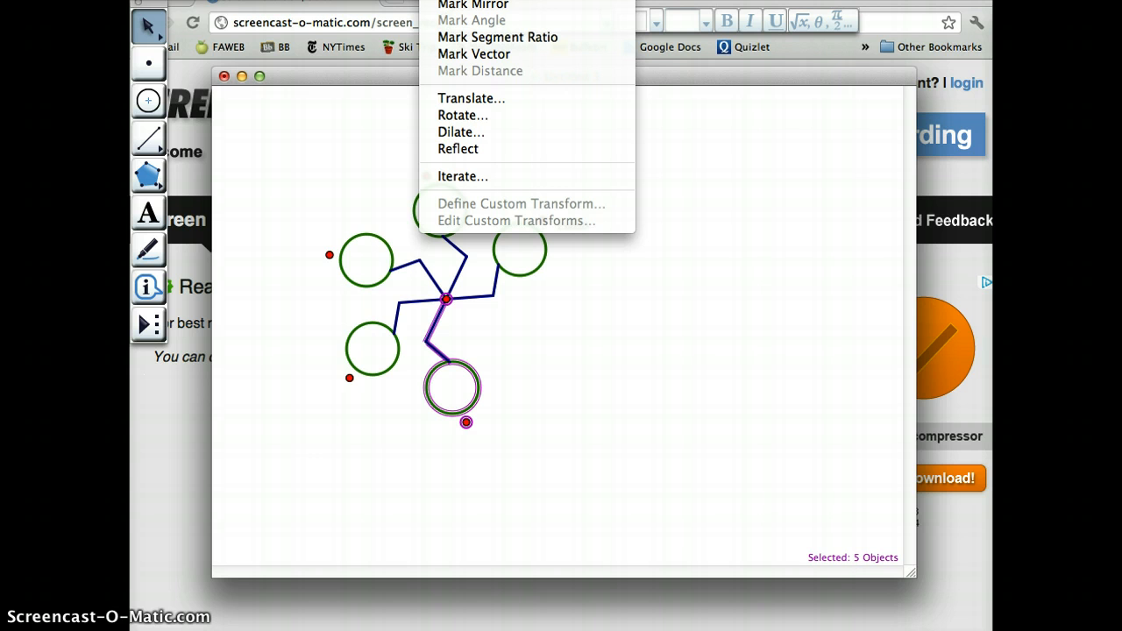
pyautogui.click(483, 114)
pyautogui.click(633, 364)
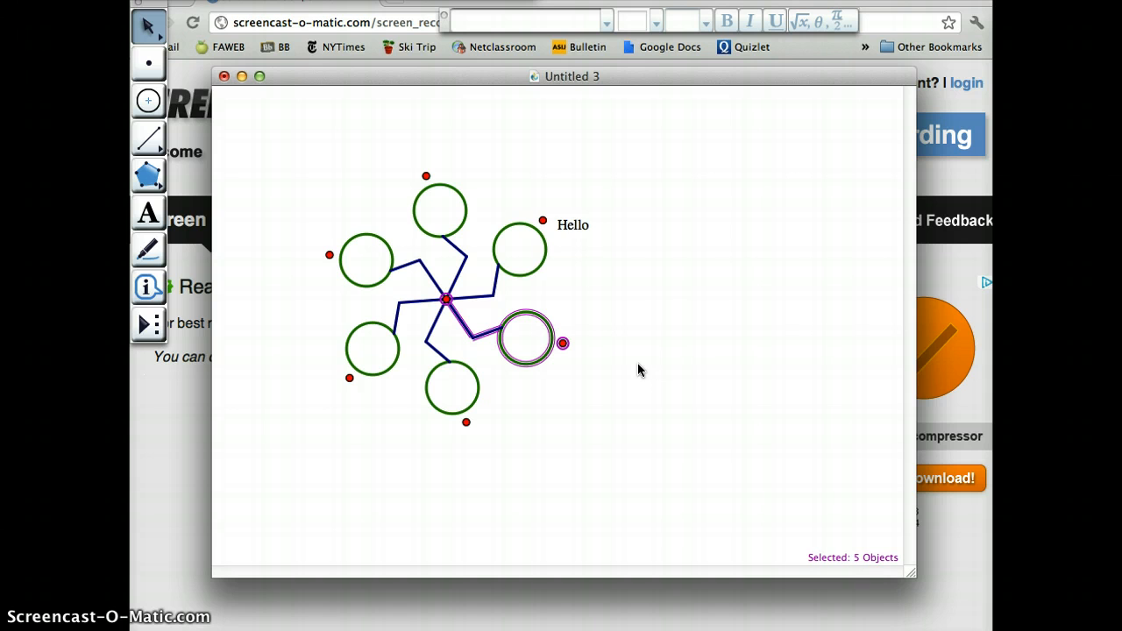
# Step: Try to delete the "Hello" caption while the newest copy is also selected, and undo the deletion
pyautogui.click(585, 225)
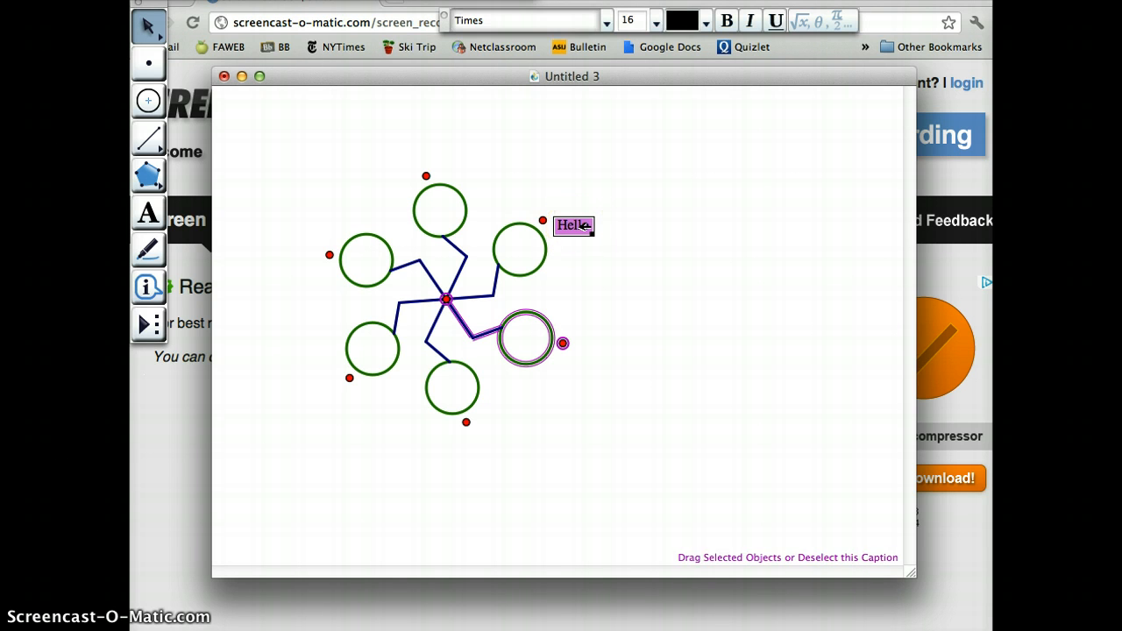
pyautogui.press('BackSpace')
pyautogui.click(466, 151)
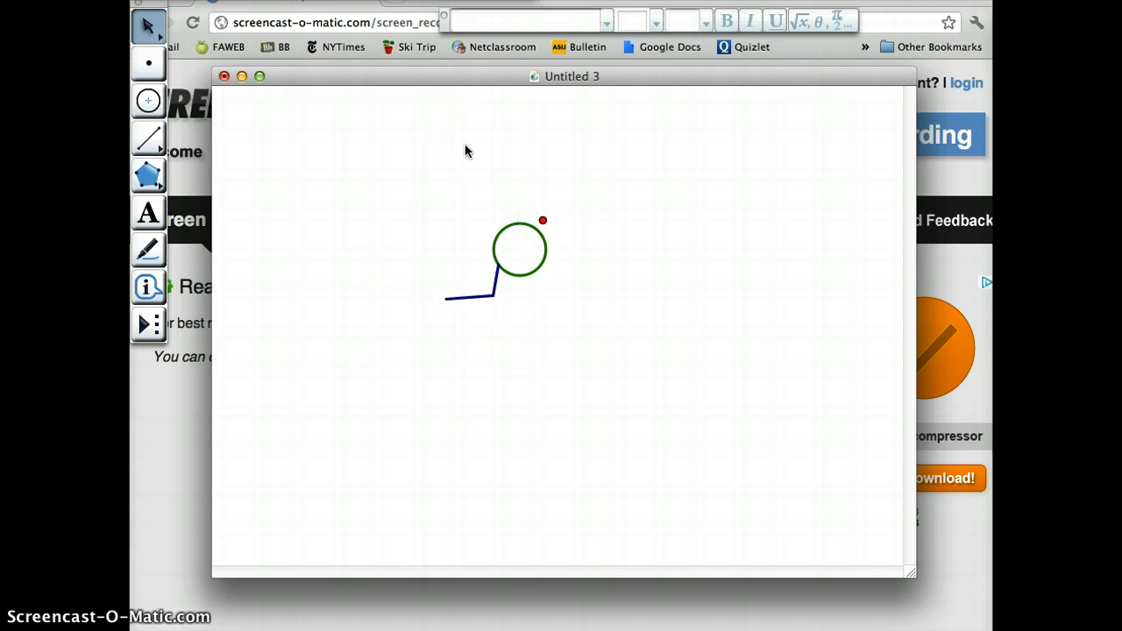
pyautogui.click(263, 0)
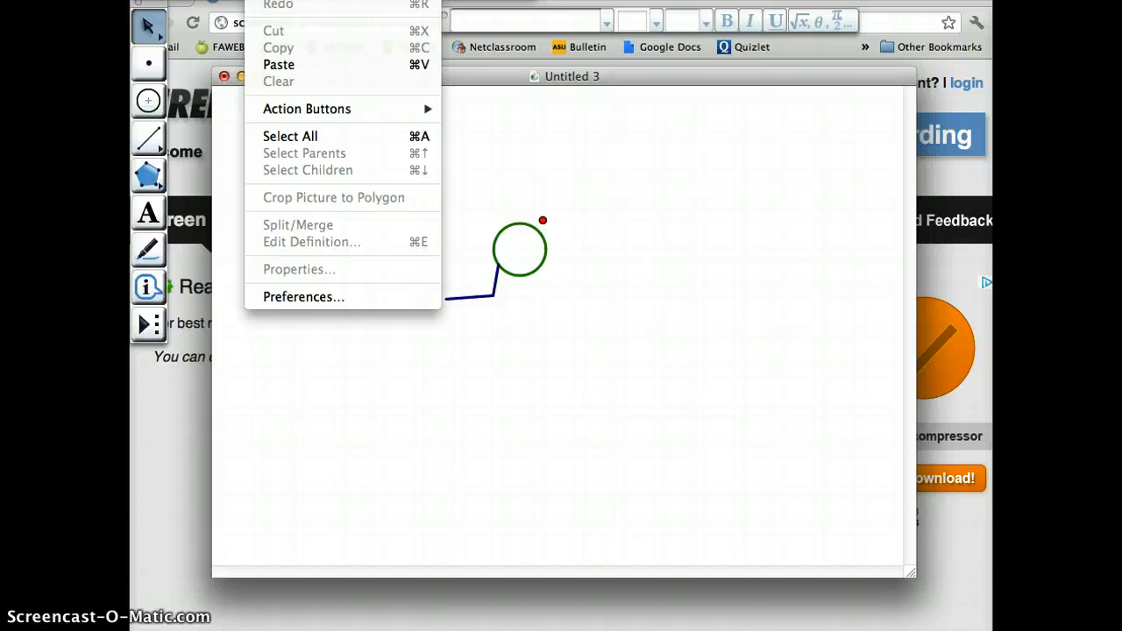
pyautogui.press('super+v')
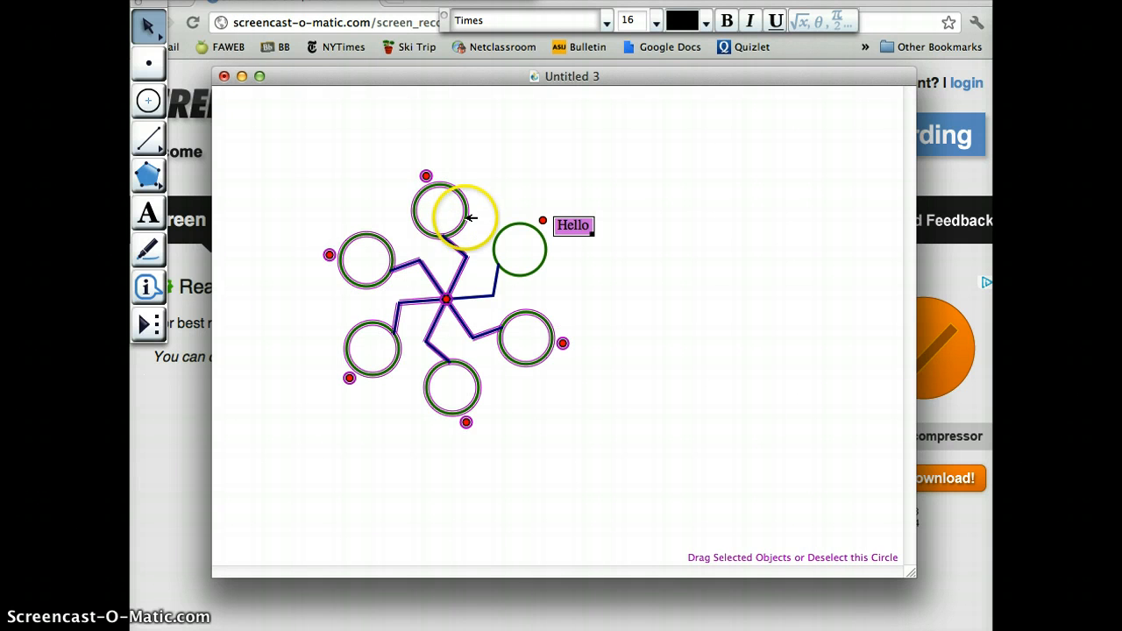
# Step: Deselect all circles, segments and points so that only the "Hello" caption remains selected, and delete the caption
pyautogui.click(469, 219)
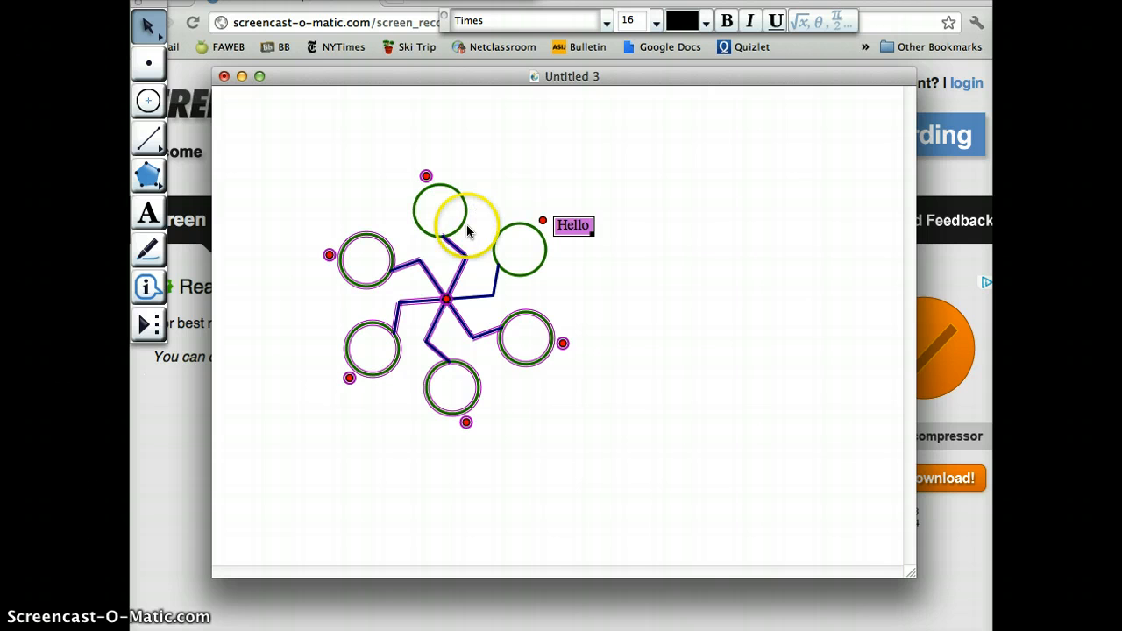
pyautogui.click(469, 258)
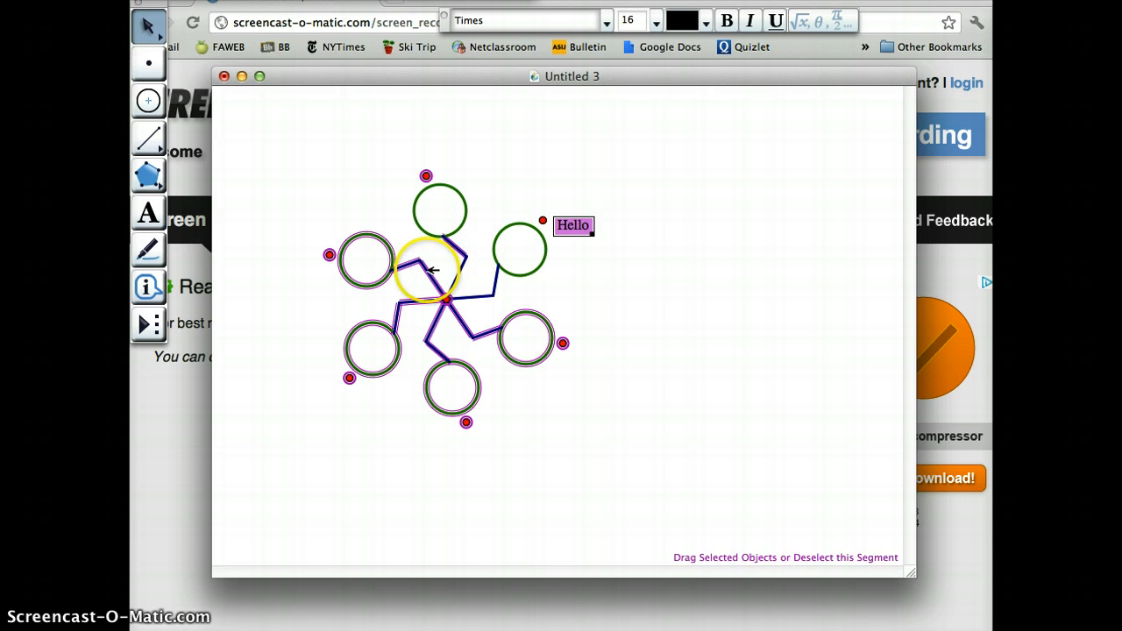
pyautogui.click(409, 265)
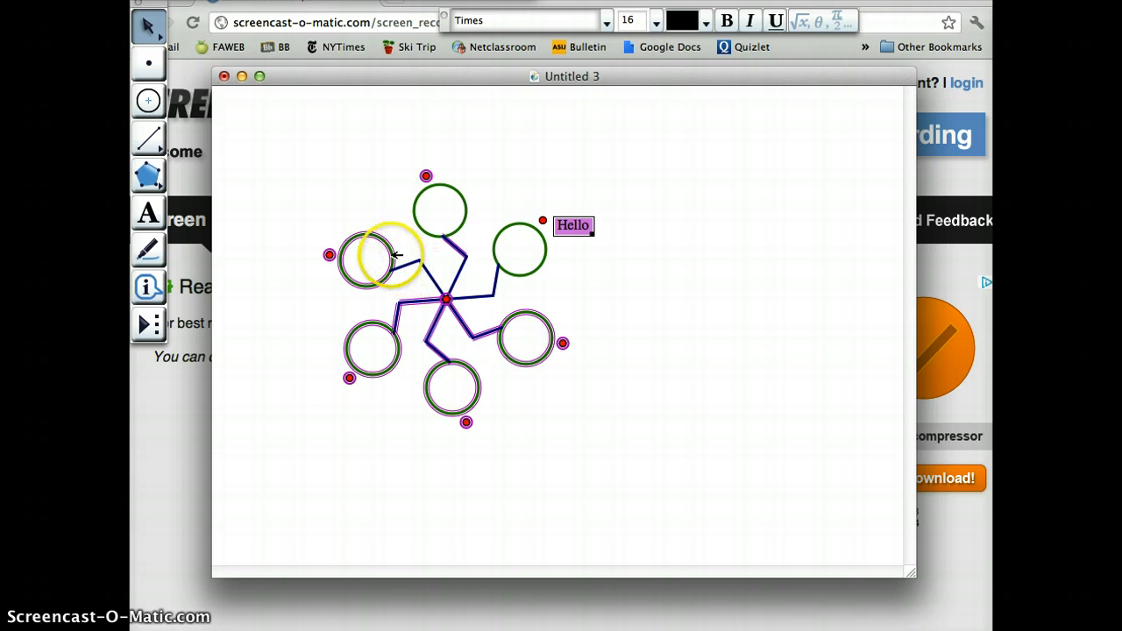
pyautogui.click(392, 255)
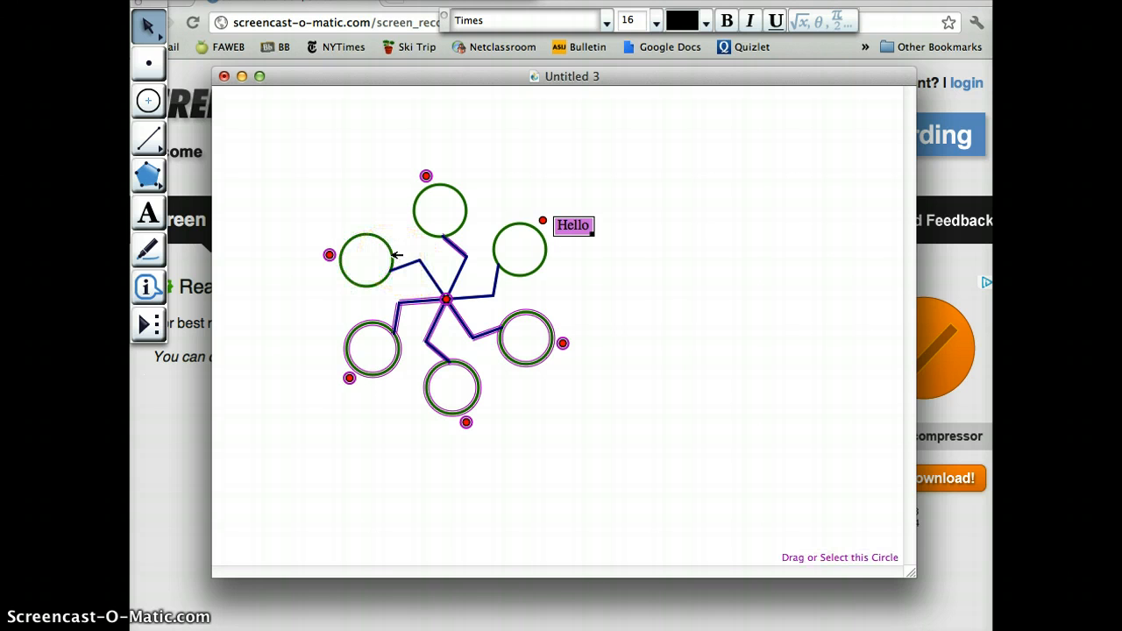
pyautogui.click(329, 254)
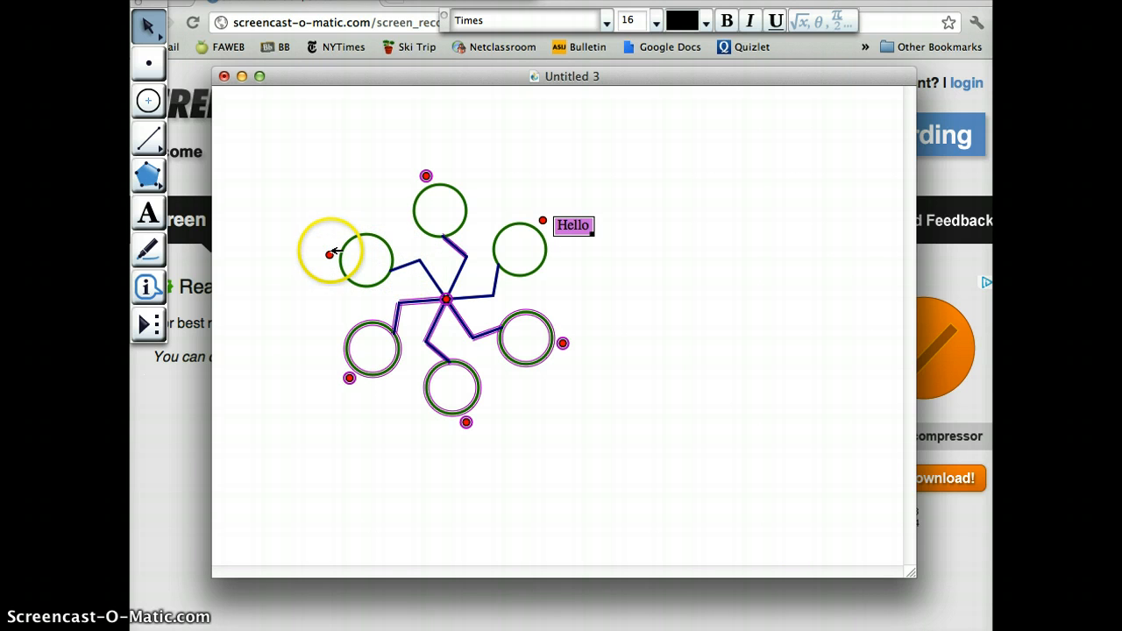
pyautogui.click(426, 175)
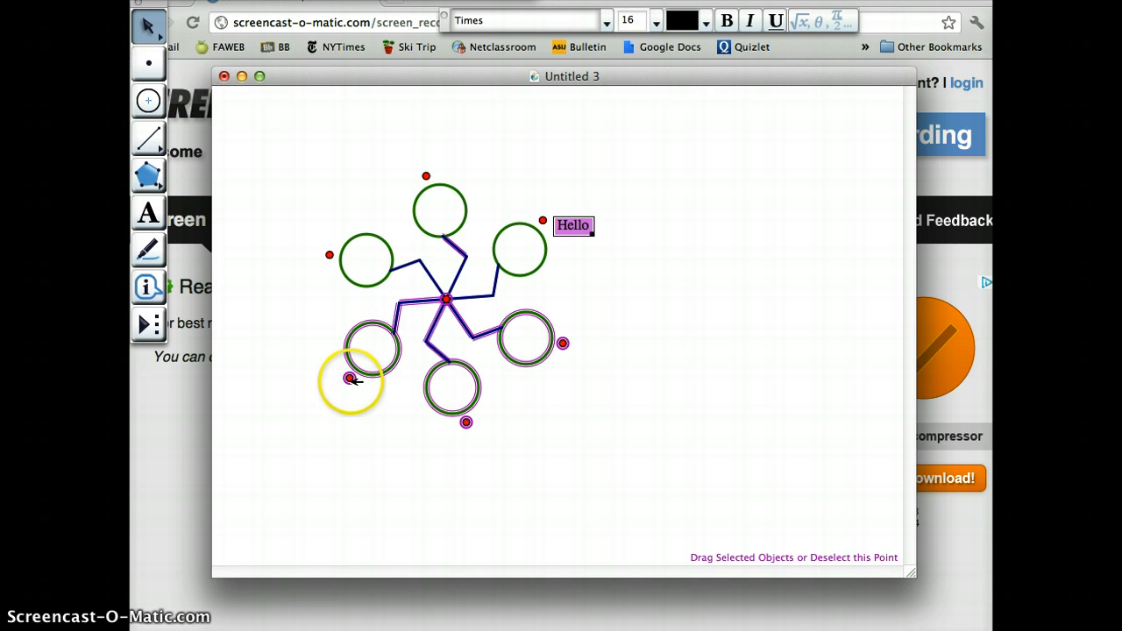
pyautogui.click(350, 379)
pyautogui.click(371, 373)
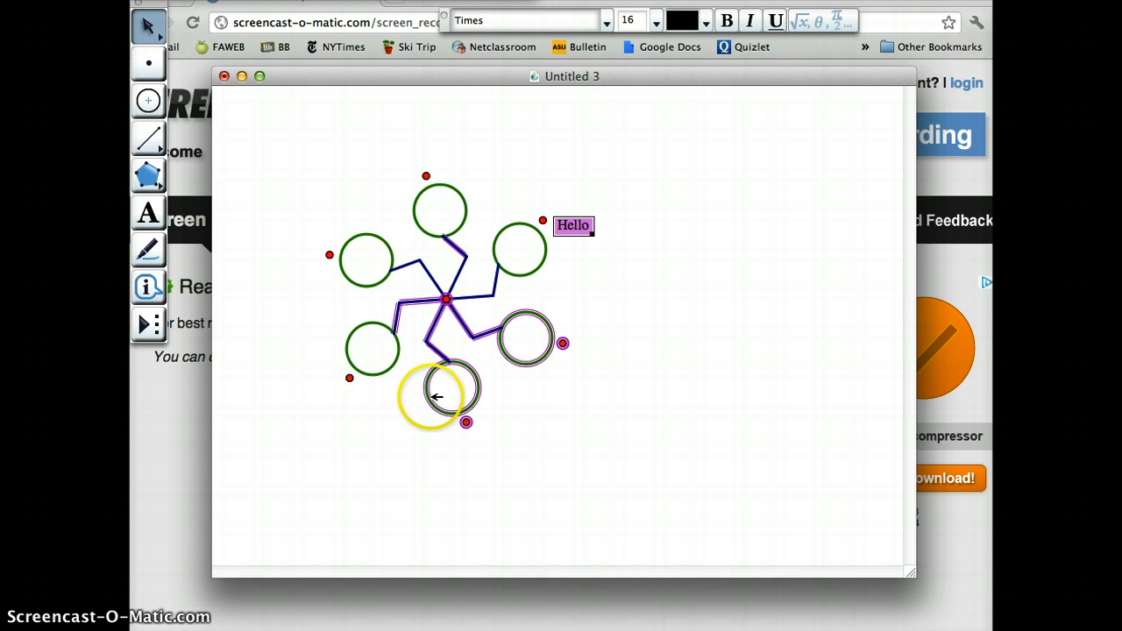
pyautogui.click(465, 422)
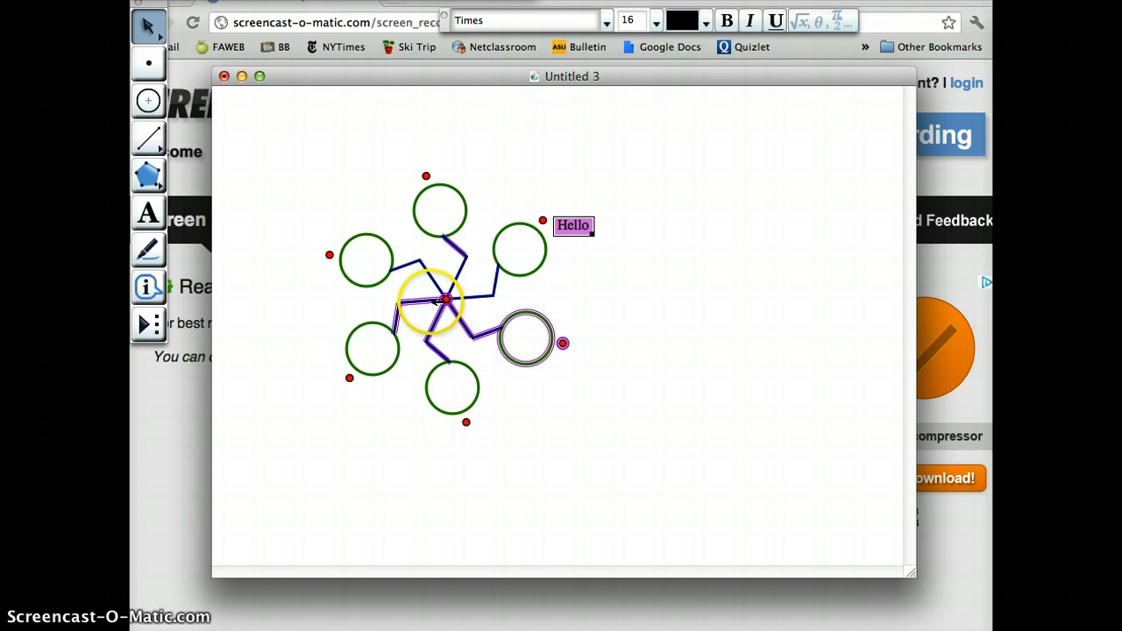
pyautogui.click(428, 300)
pyautogui.click(400, 317)
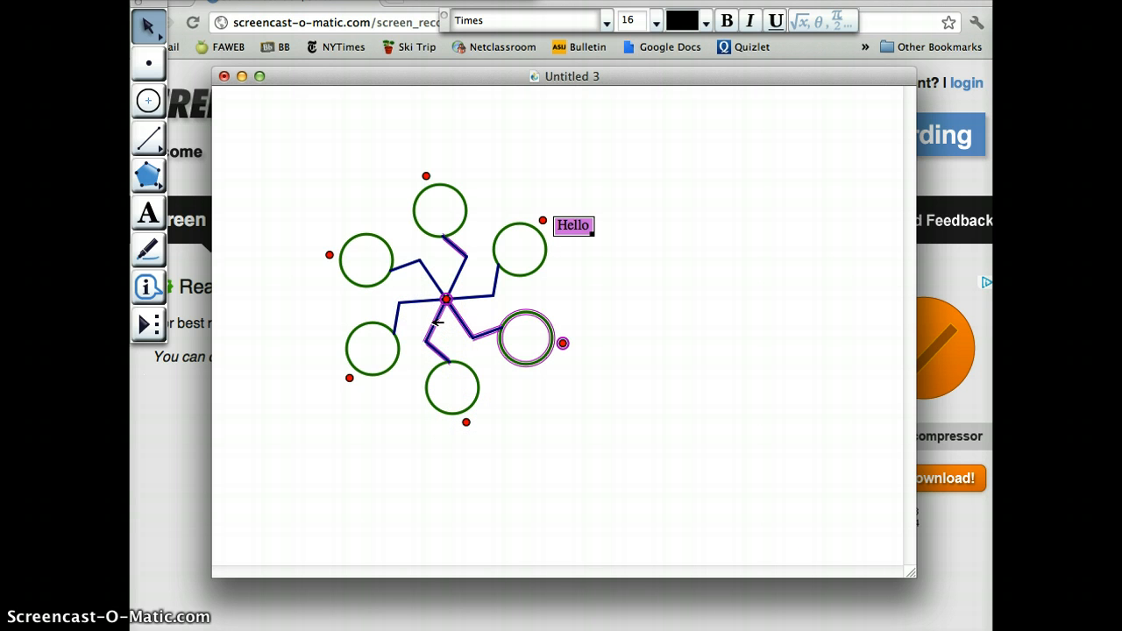
pyautogui.click(438, 351)
pyautogui.click(465, 326)
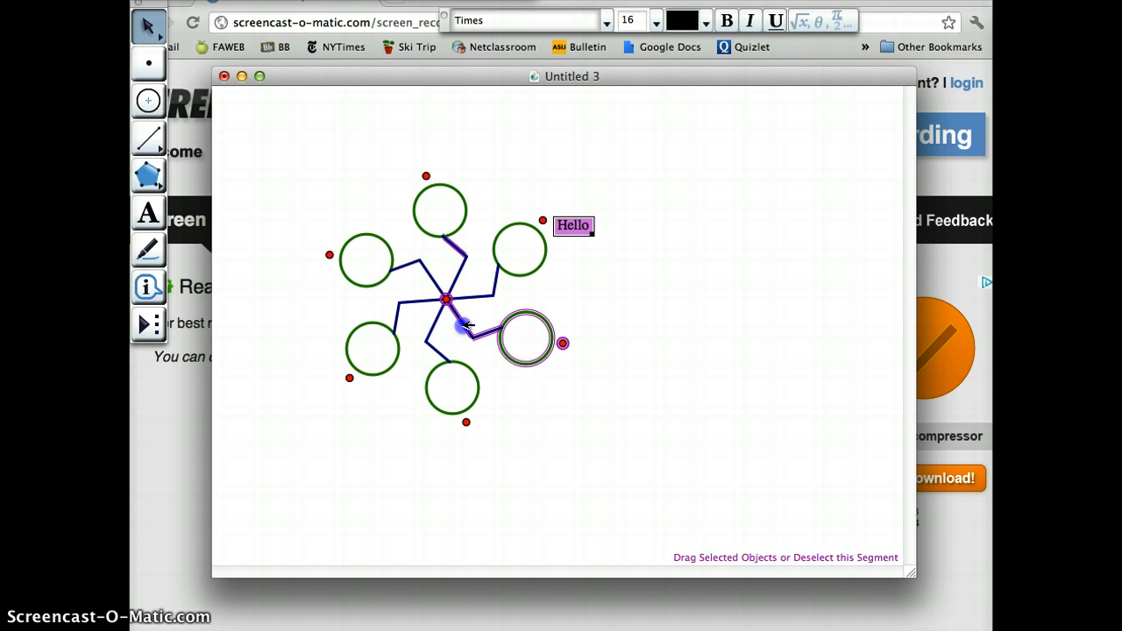
pyautogui.click(503, 347)
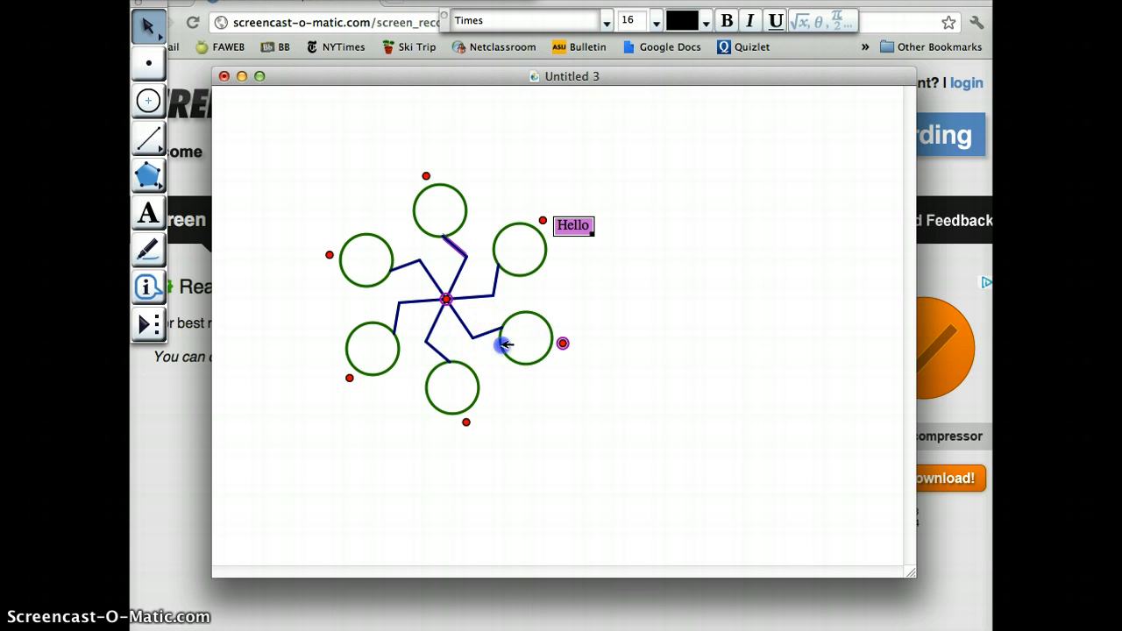
pyautogui.click(562, 344)
pyautogui.click(449, 299)
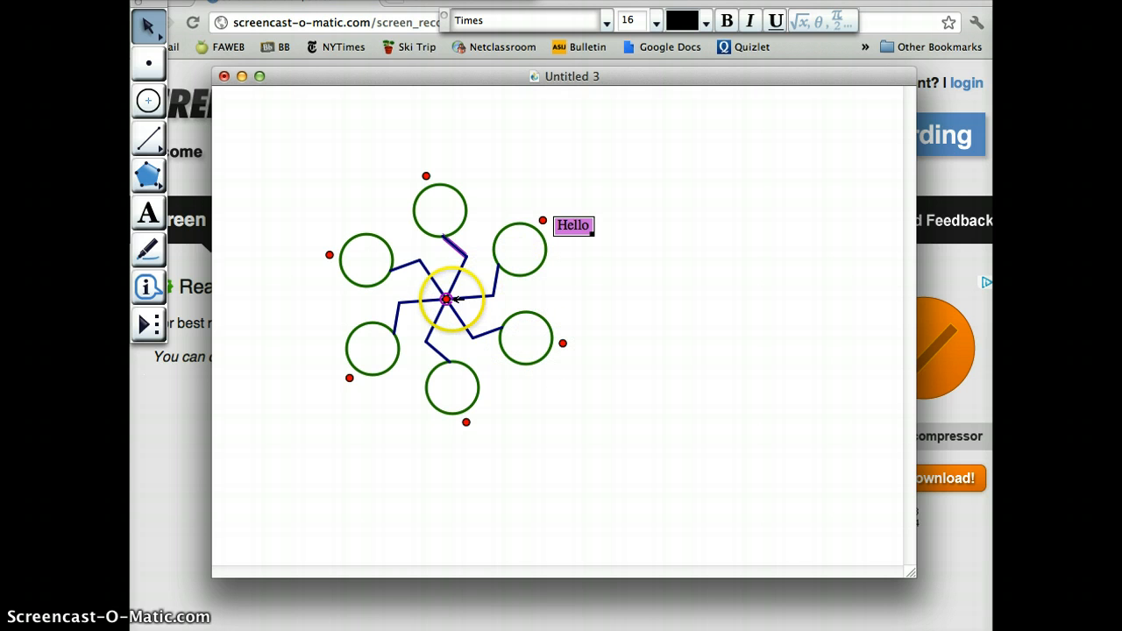
pyautogui.click(460, 246)
pyautogui.click(491, 244)
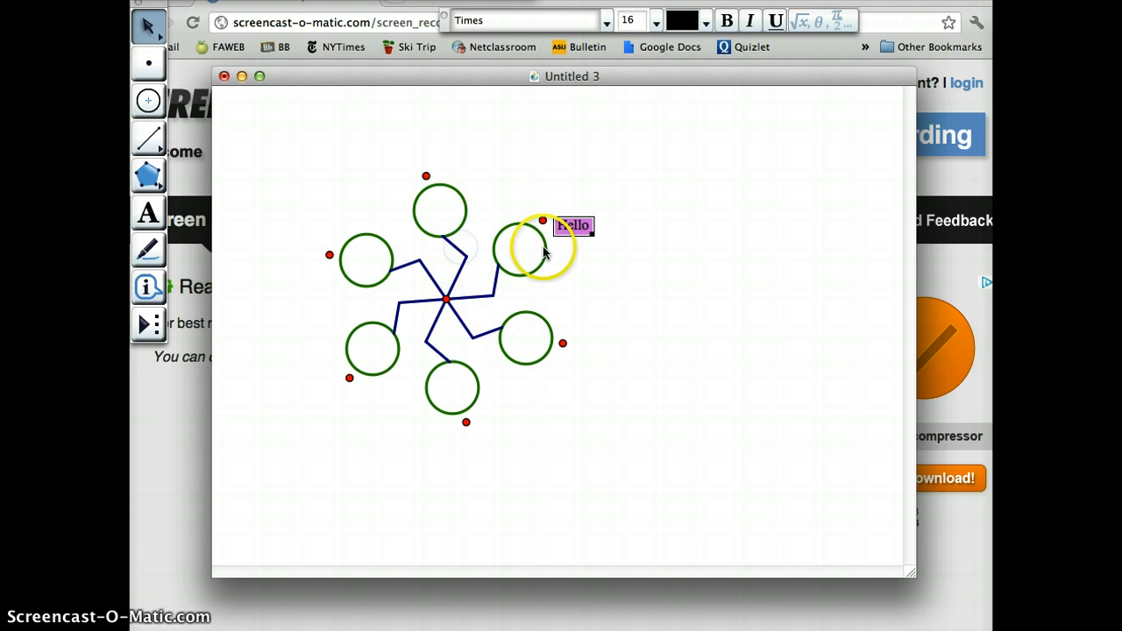
pyautogui.click(586, 228)
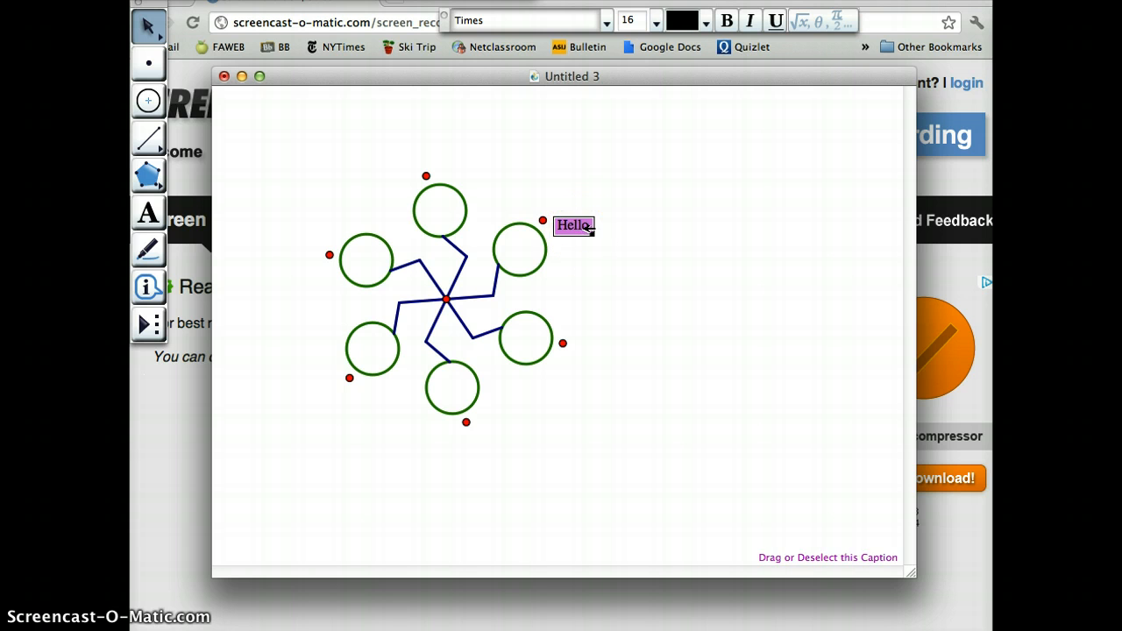
pyautogui.press('BackSpace')
pyautogui.click(612, 215)
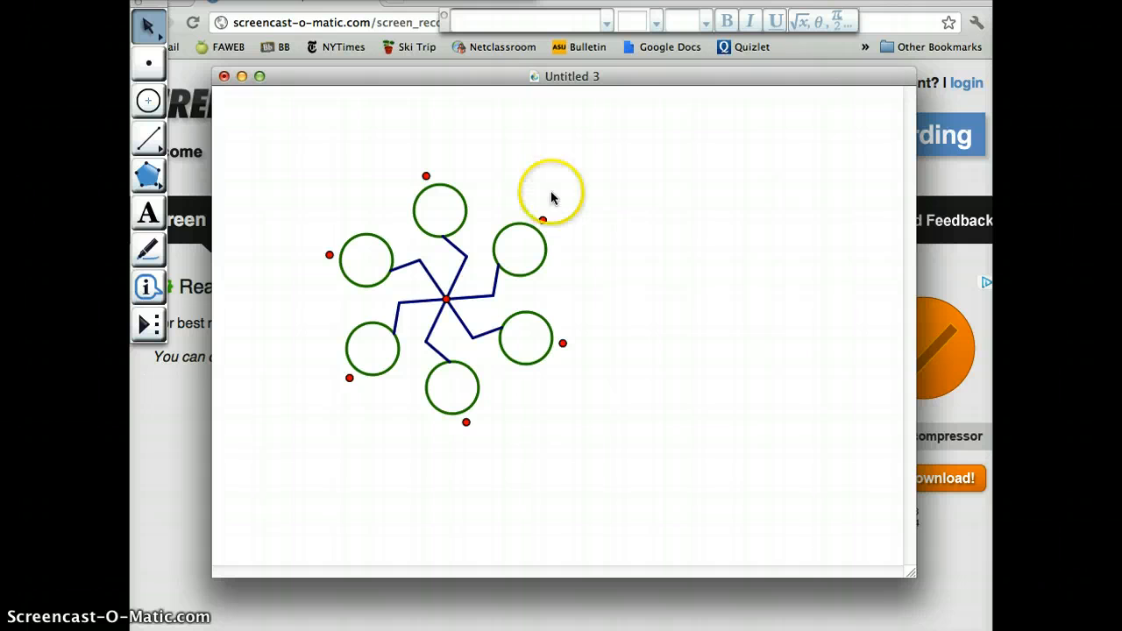
# Step: Select and copy the whole six-armed figure, and switch to the Microsoft Word document
pyautogui.moveTo(283, 150); pyautogui.dragTo(604, 458)
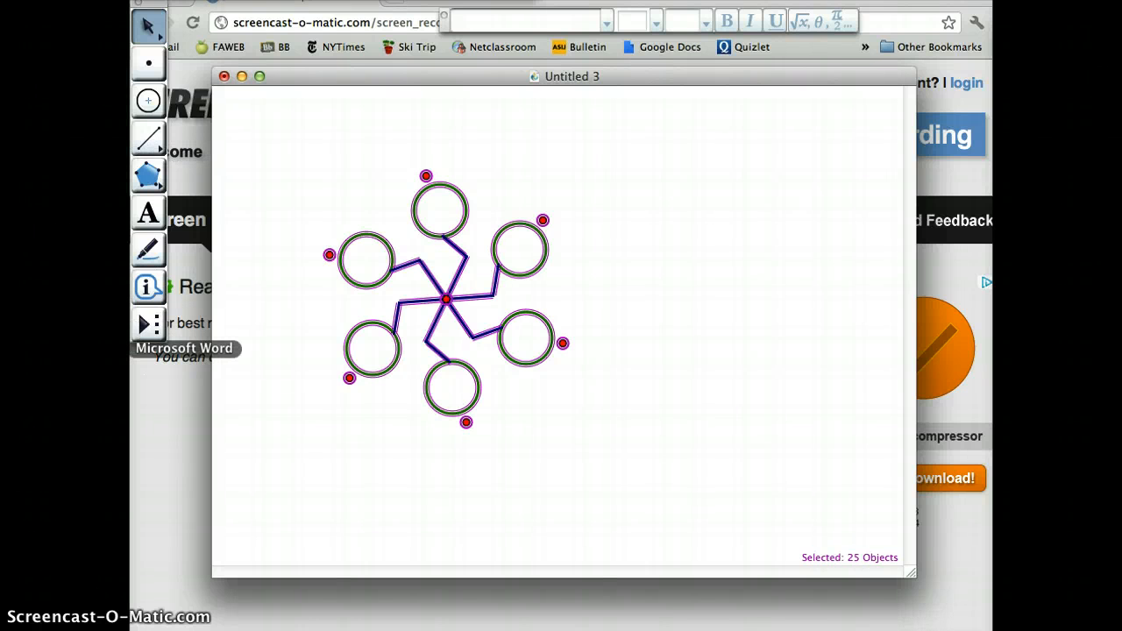
pyautogui.click(132, 348)
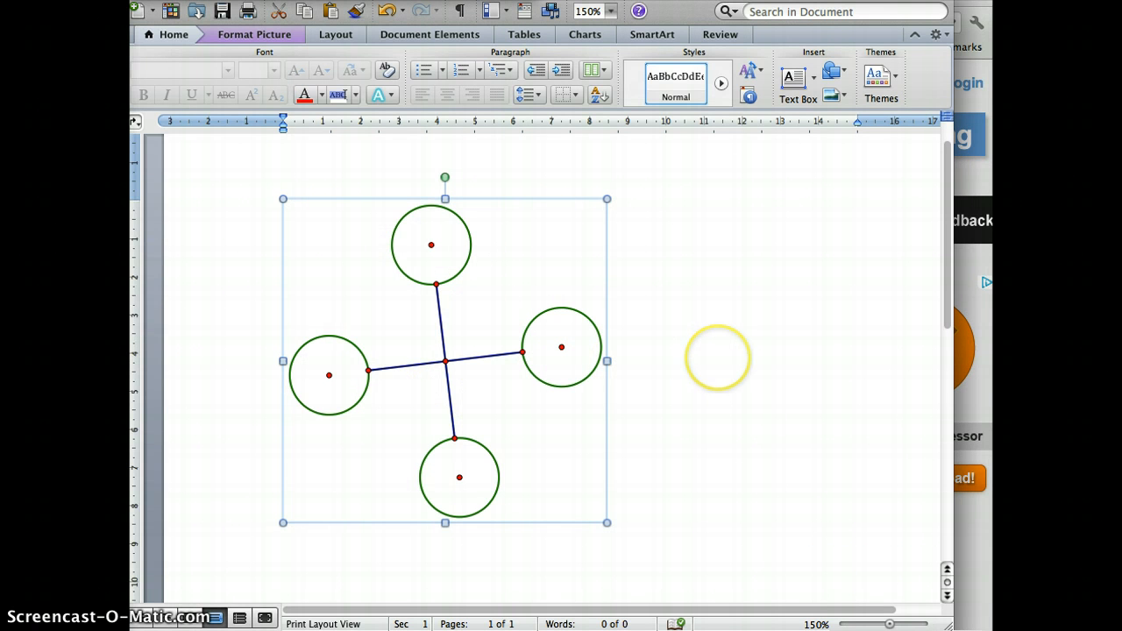
# Step: Shrink the existing four-circle picture in the document proportionally to about half its size
pyautogui.scroll(-2, 713, 356)
pyautogui.scroll(-1, 541, 368)
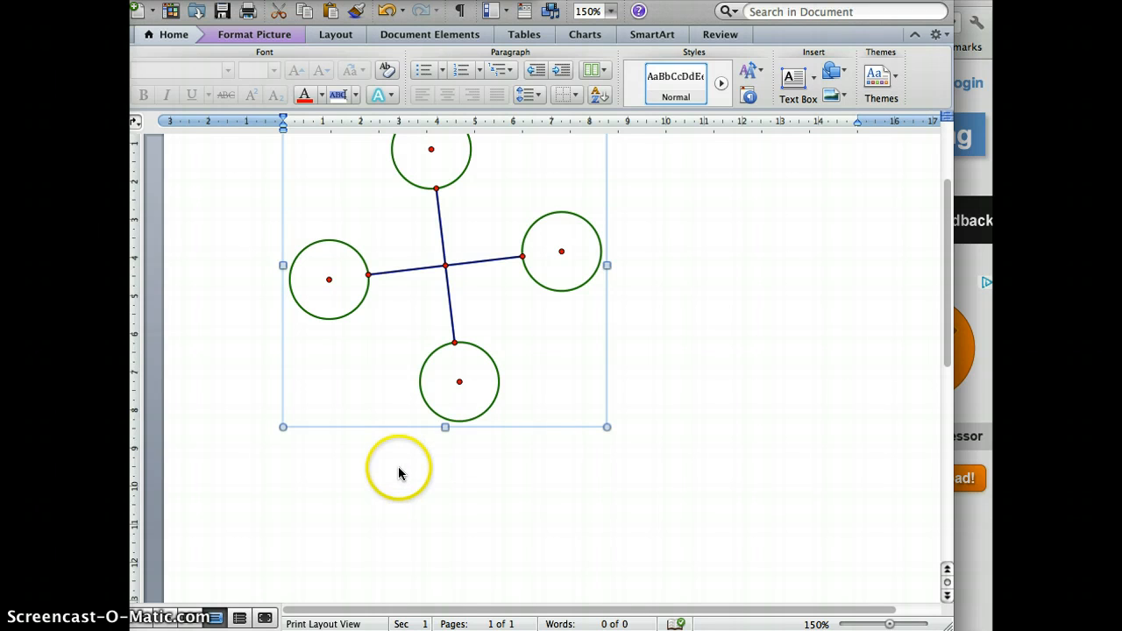
pyautogui.moveTo(606, 426); pyautogui.dragTo(451, 272)
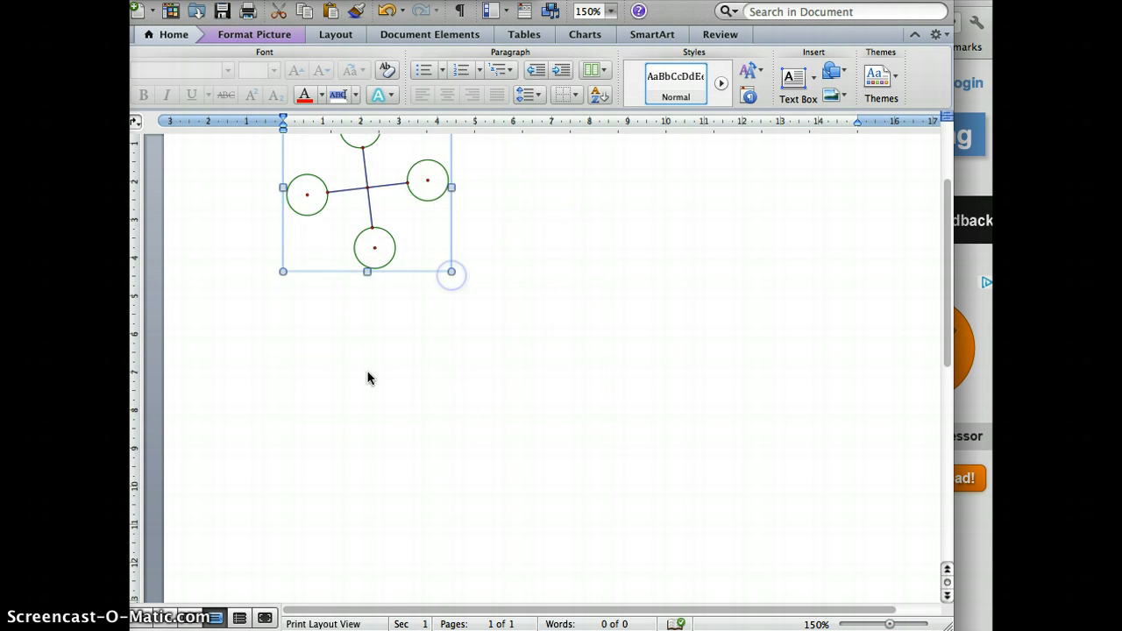
# Step: Paste the copied six-armed figure next to the four-circle picture and shrink it proportionally to about half its size
pyautogui.click(333, 335)
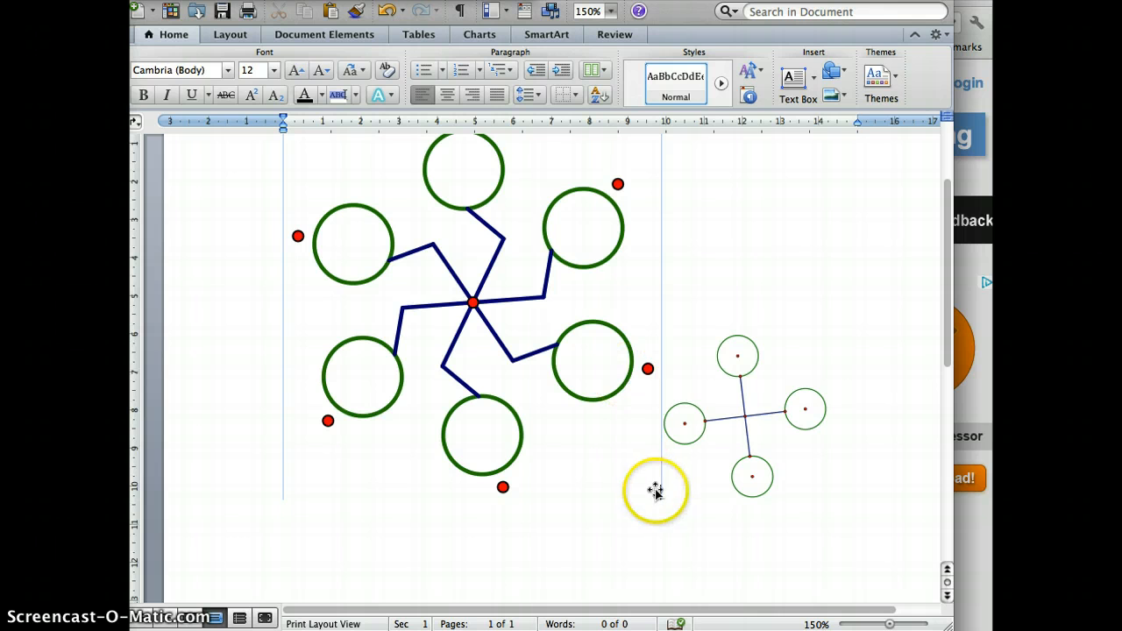
pyautogui.click(641, 476)
pyautogui.moveTo(662, 501); pyautogui.dragTo(425, 298)
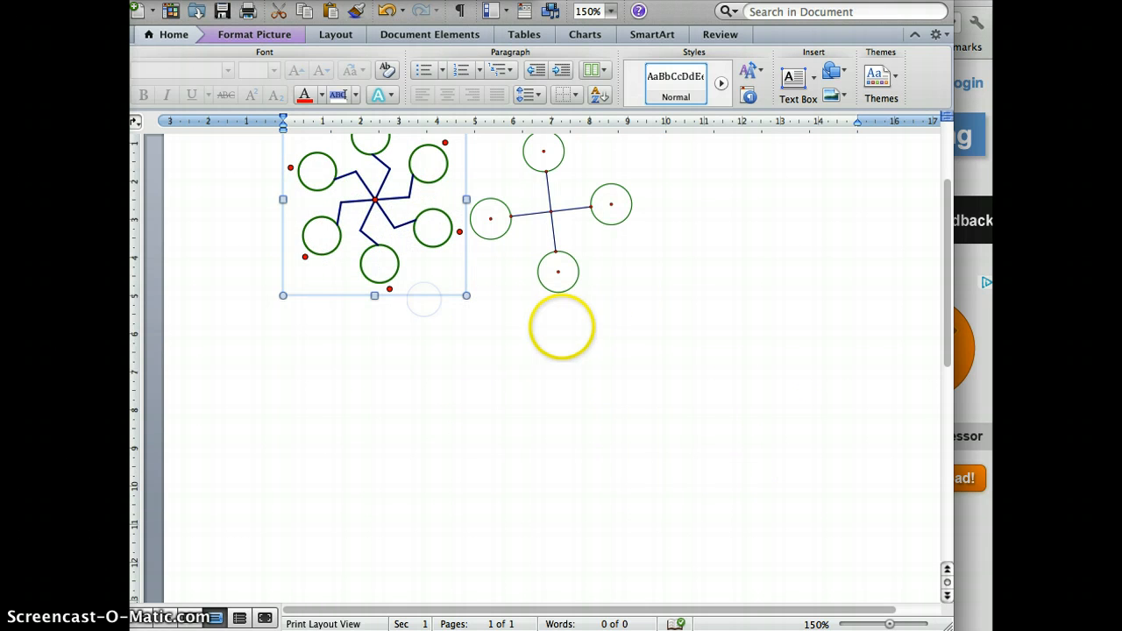
pyautogui.scroll(3, 679, 325)
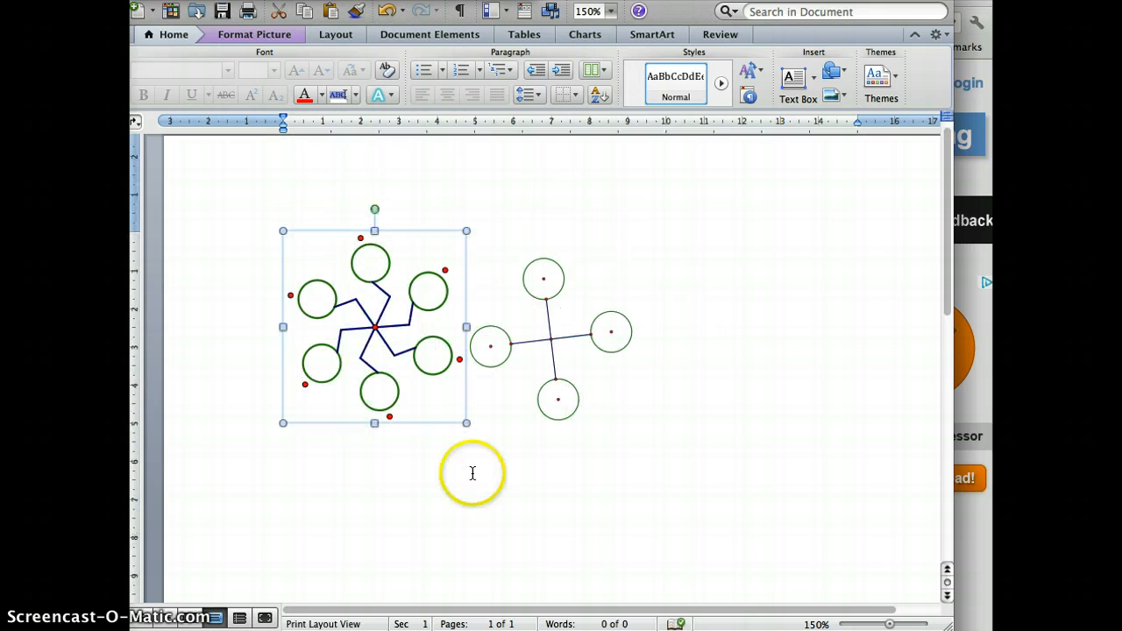
pyautogui.click(358, 490)
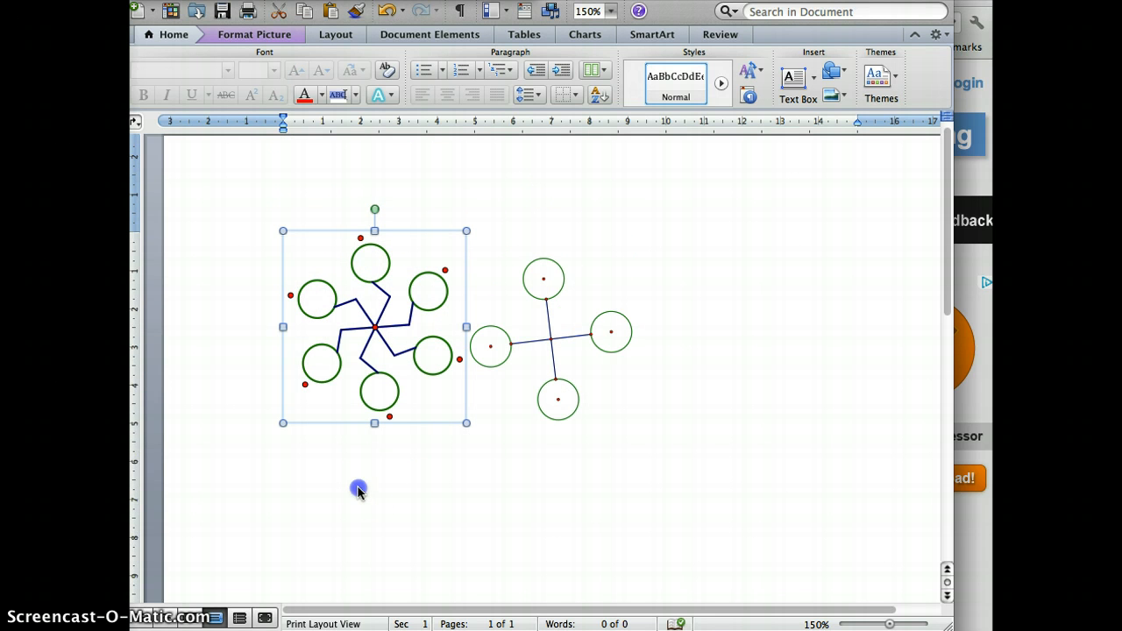
pyautogui.click(647, 399)
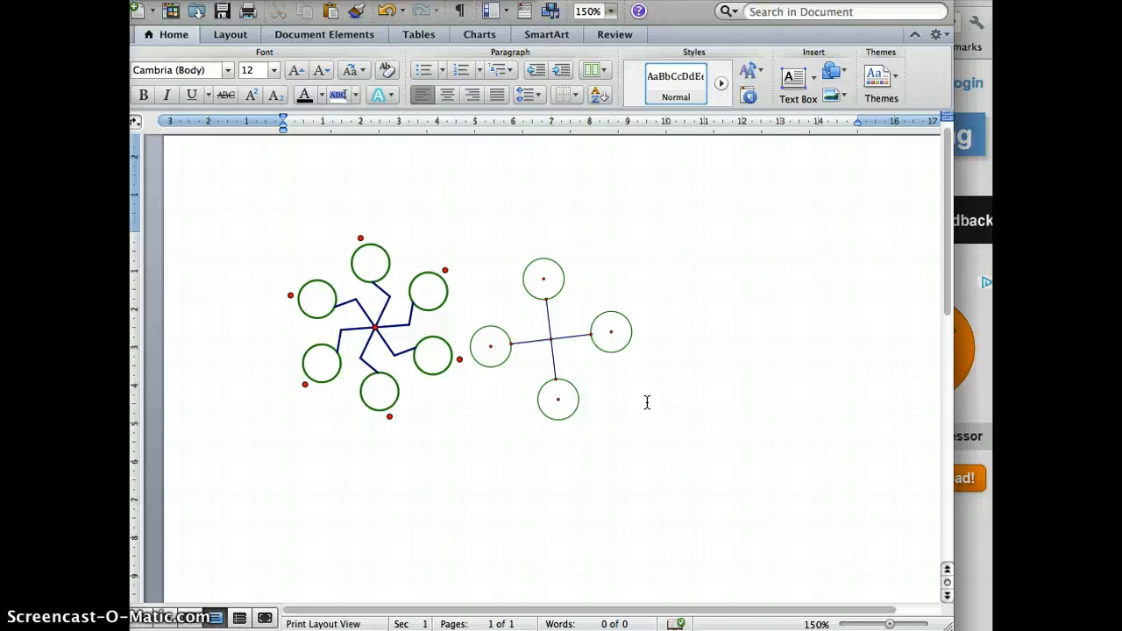
pyautogui.click(546, 371)
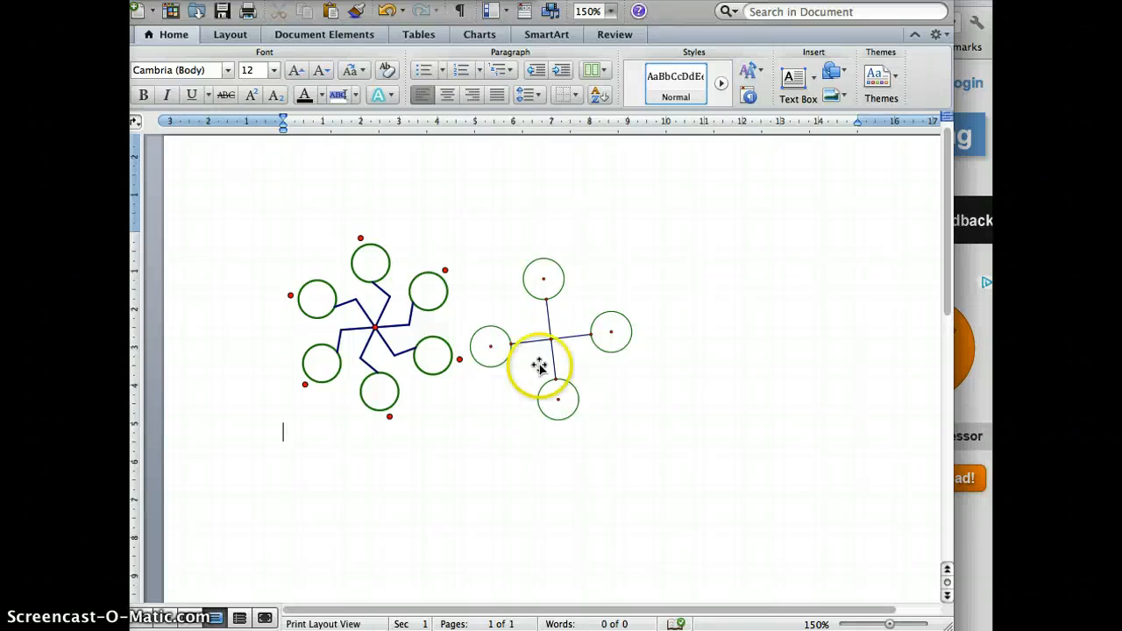
pyautogui.click(368, 294)
pyautogui.click(257, 143)
pyautogui.click(189, 26)
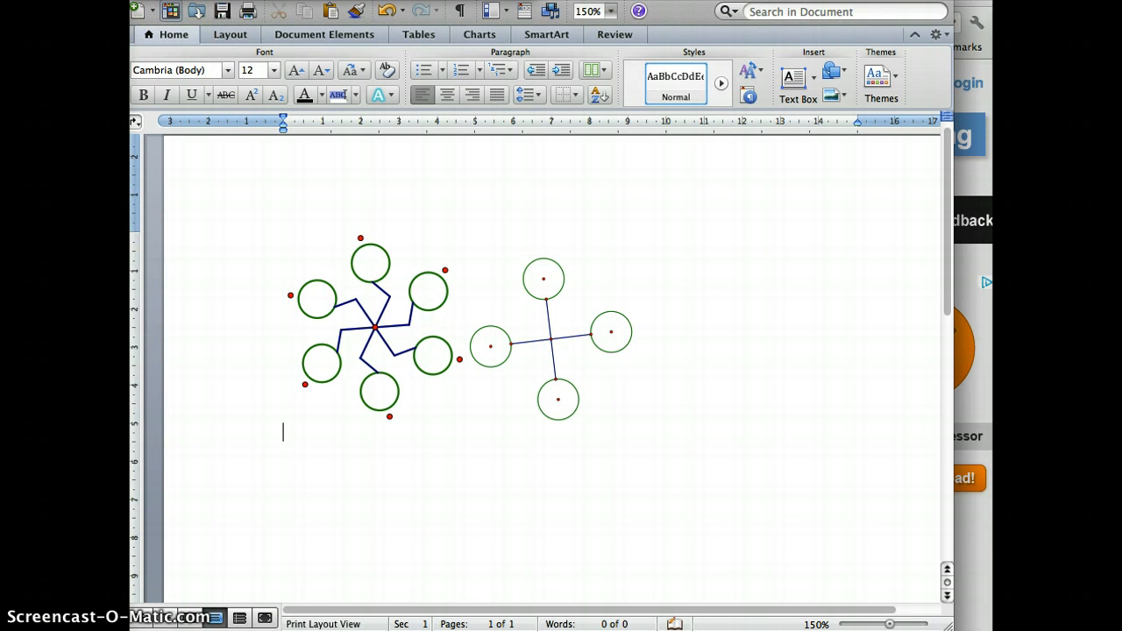